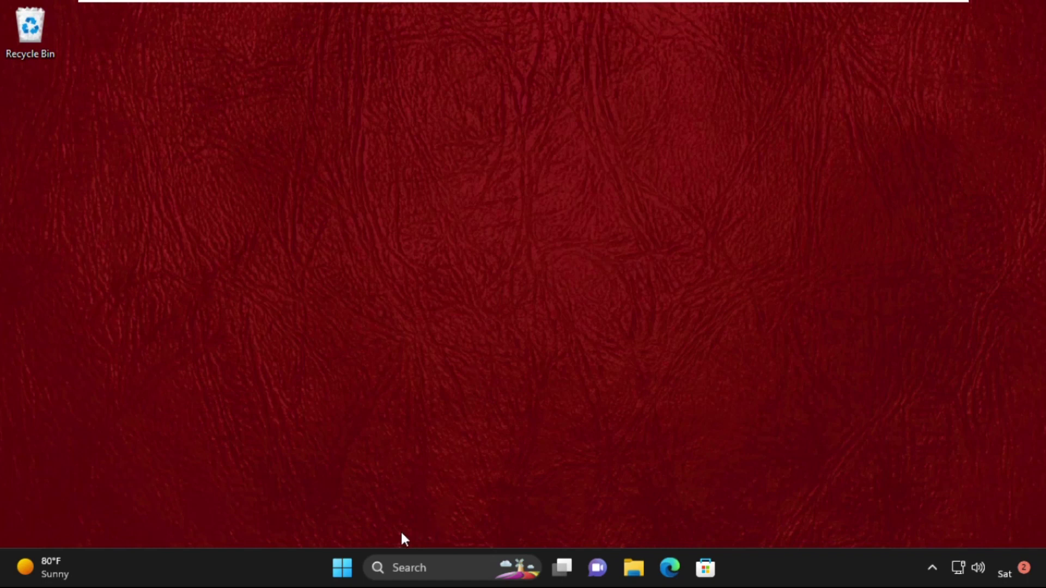
Step: Open Settings from the Start button's quick-link menu and go to the Apps page
right_click(343, 568)
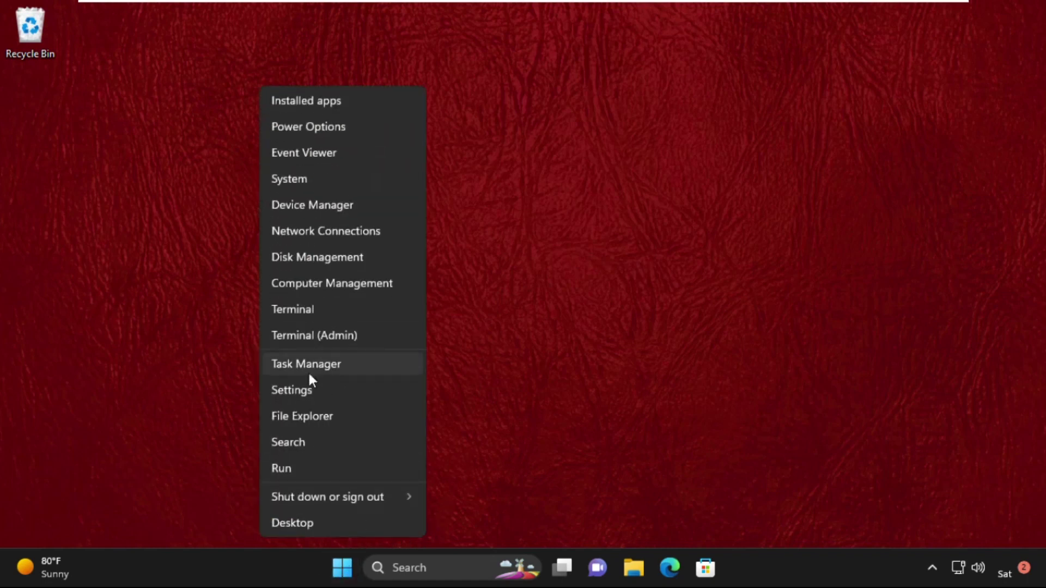
left_click(315, 392)
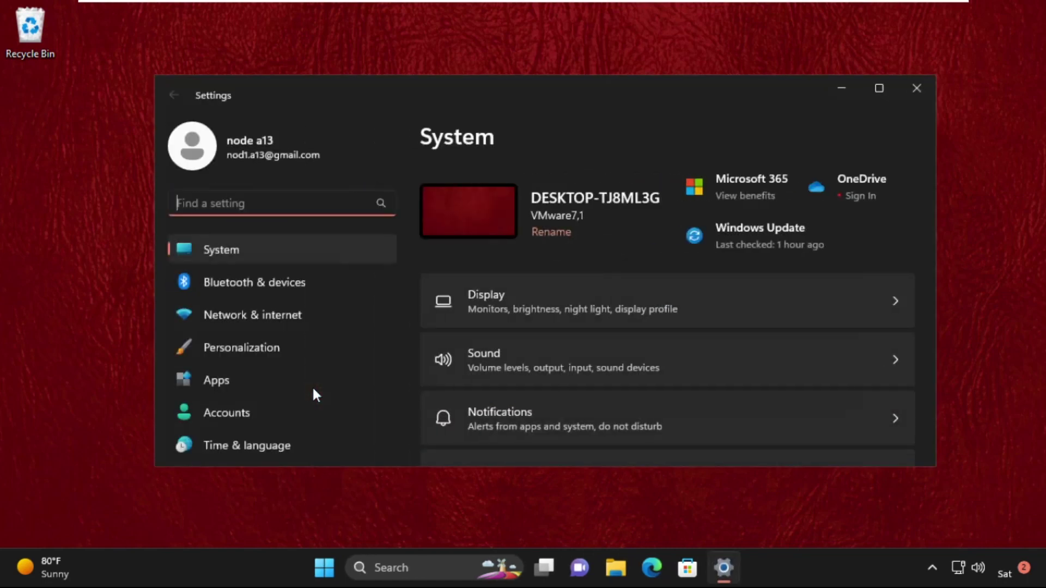
left_click(226, 388)
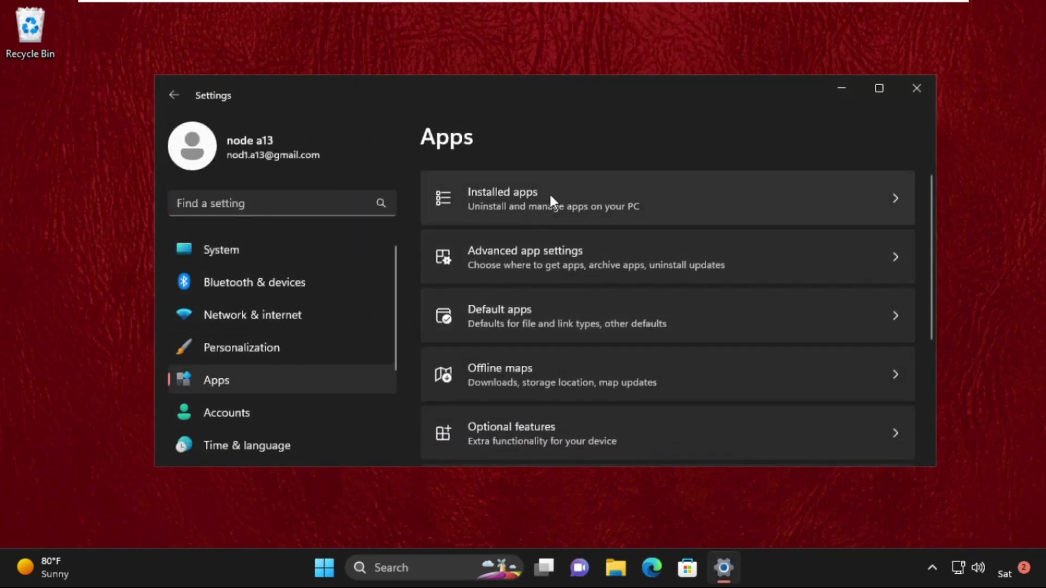
Step: Filter Installed apps by 'sto' and open the options menu for Microsoft Store
left_click(668, 191)
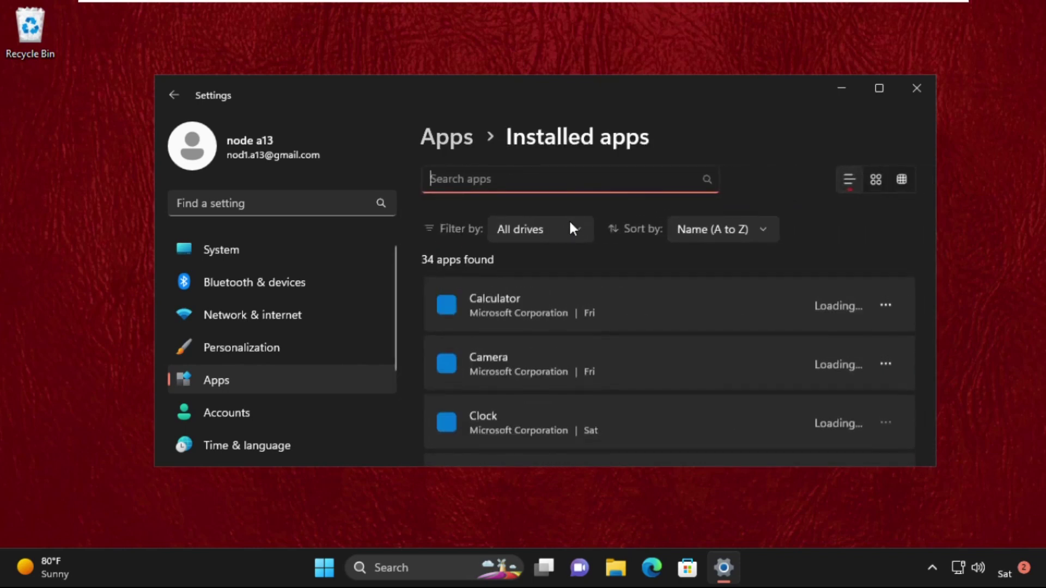
scroll(586, 343, "down", 3)
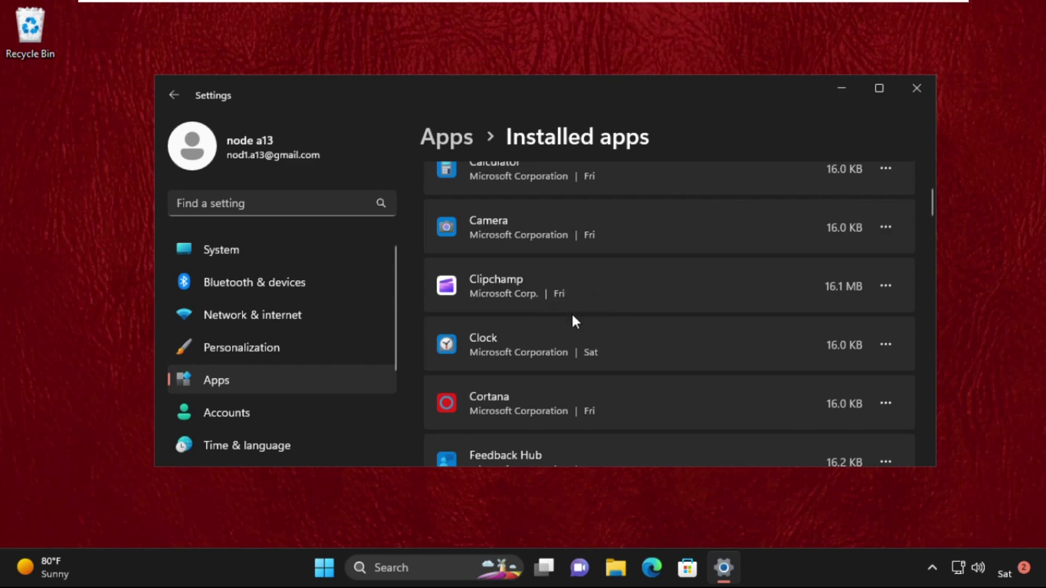
scroll(571, 313, "up", 3)
left_click(518, 181)
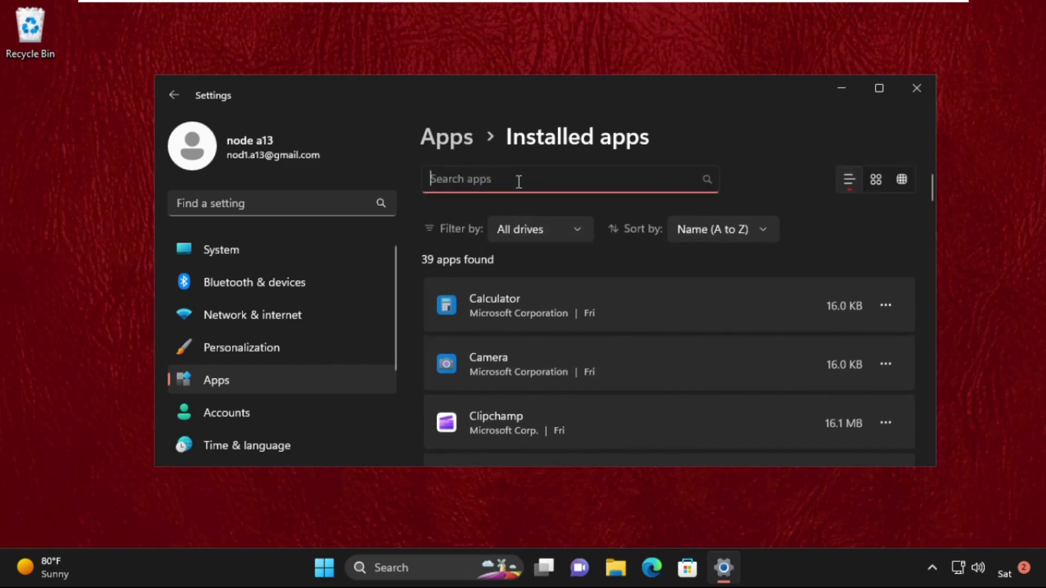
type("sto")
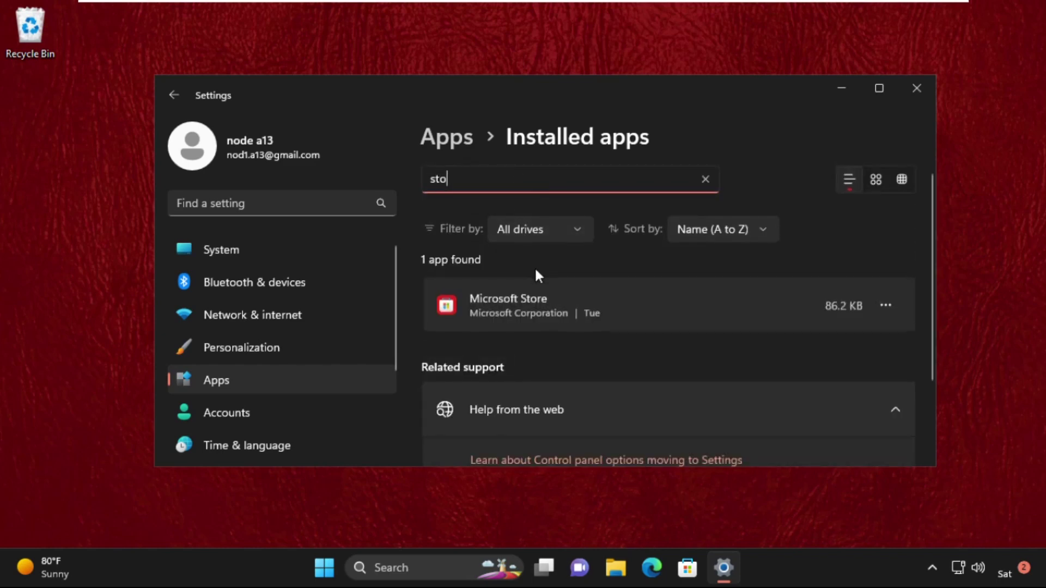
left_click(886, 307)
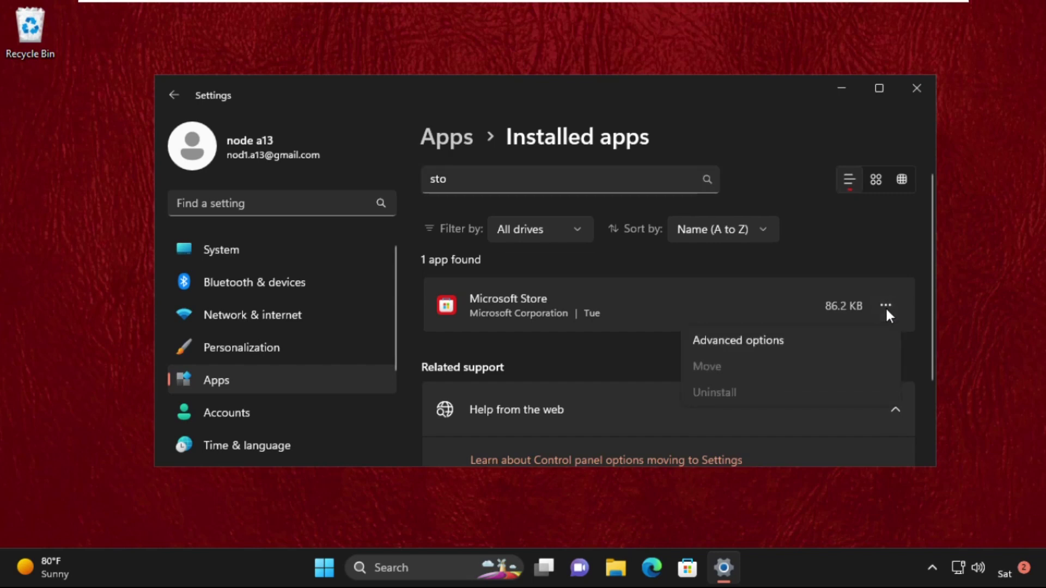
Step: Open Microsoft Store's Advanced options and repair the app
left_click(754, 340)
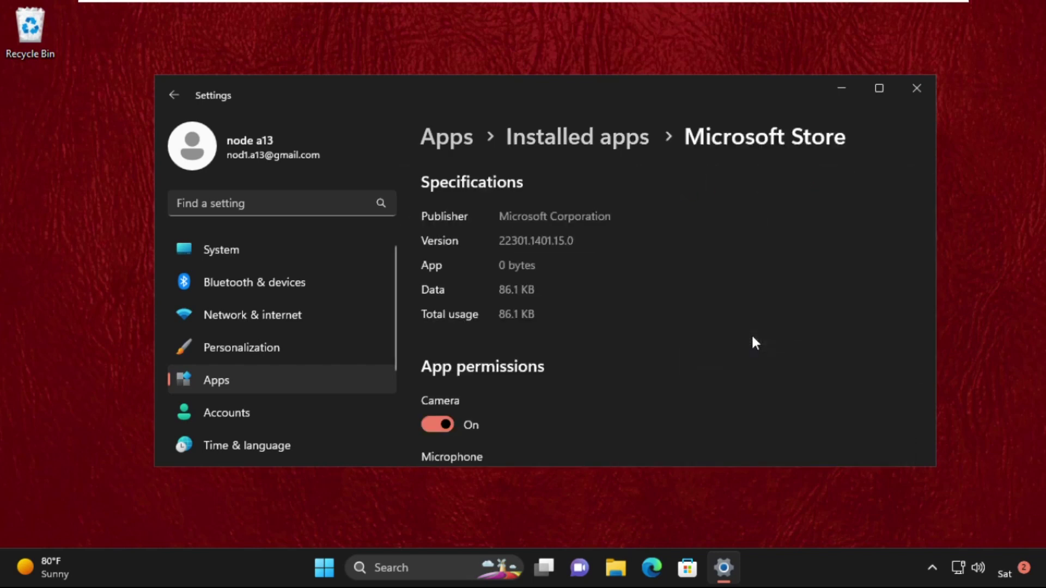
scroll(616, 350, "down", 7)
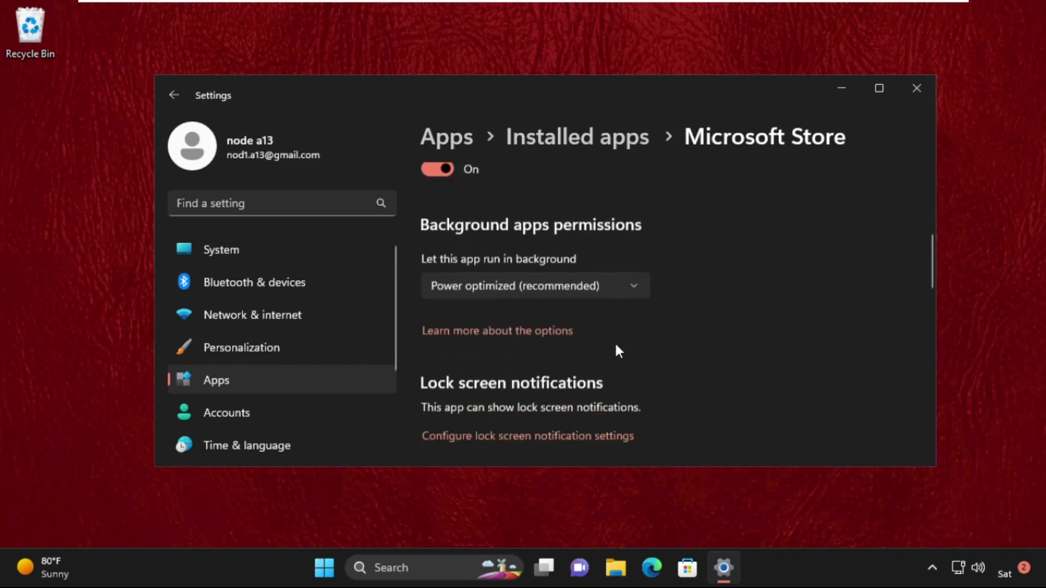
scroll(619, 352, "down", 8)
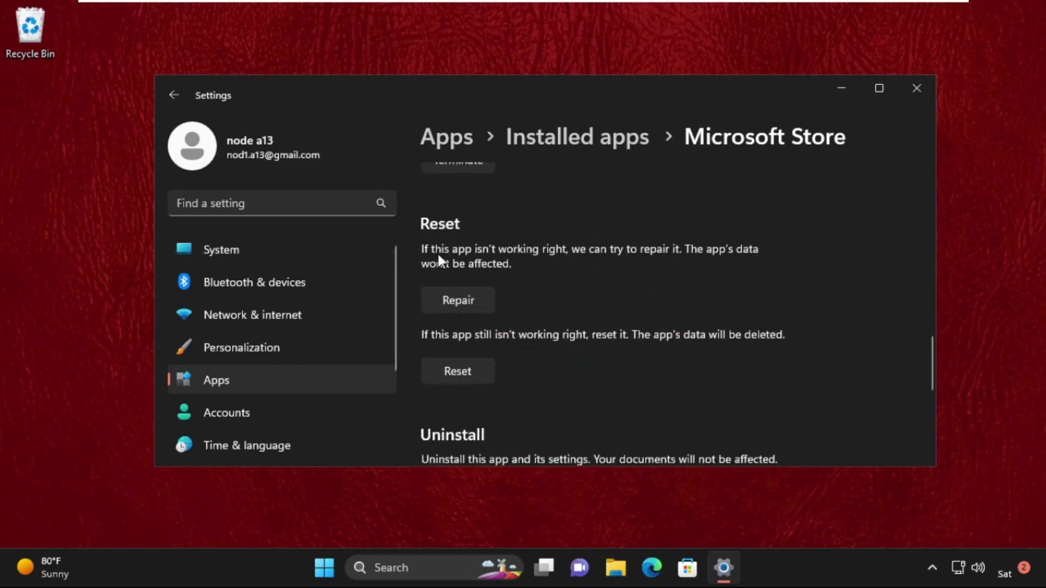
left_click(448, 299)
Step: Reset Microsoft Store's app data, confirming the reset, and close Settings
left_click(451, 372)
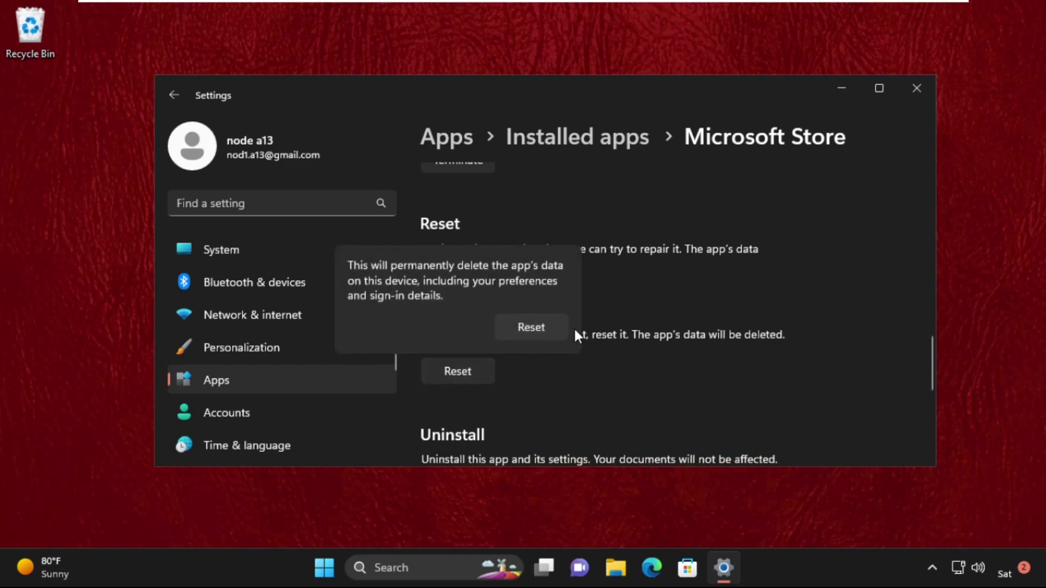
left_click(541, 322)
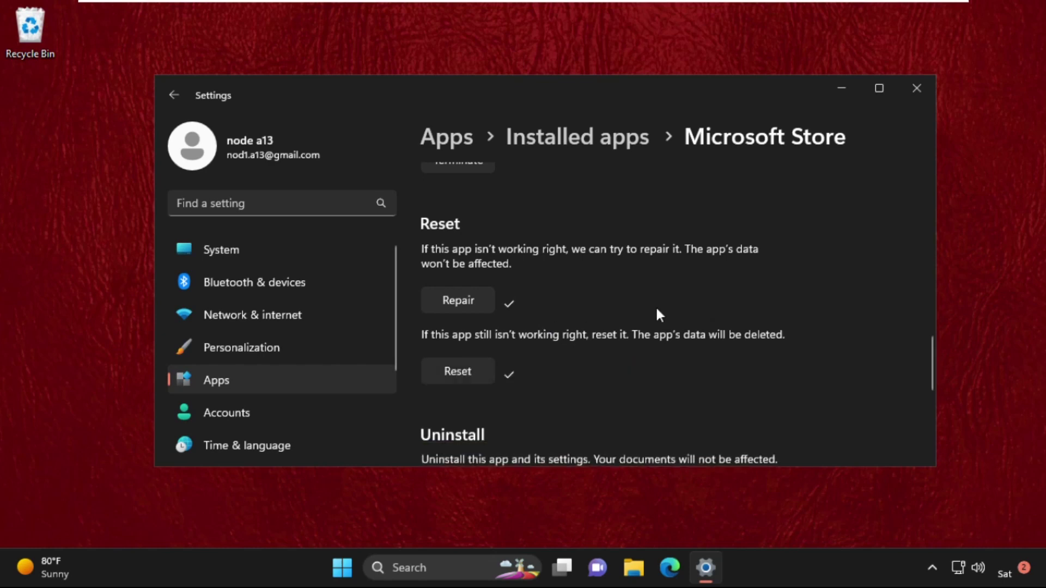
left_click(918, 88)
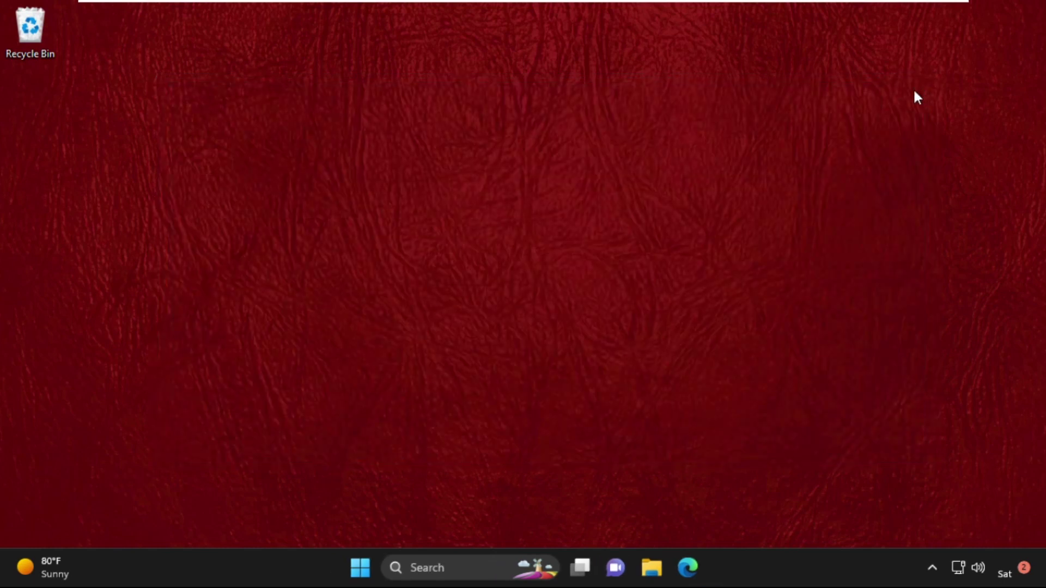
Step: Reopen Settings through a 'settings' search and go to System > Troubleshoot
left_click(456, 568)
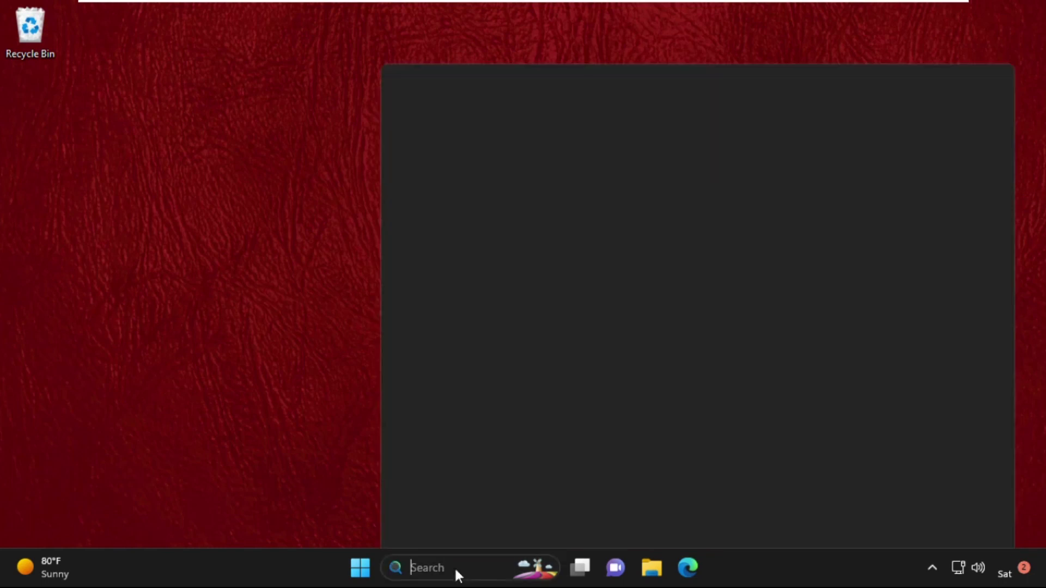
type("settings")
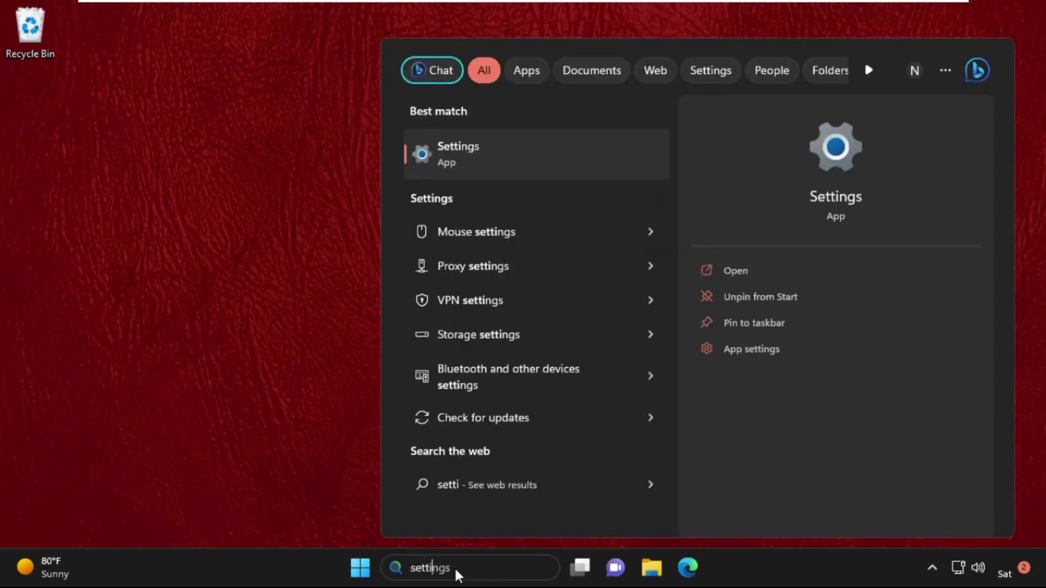
left_click(505, 148)
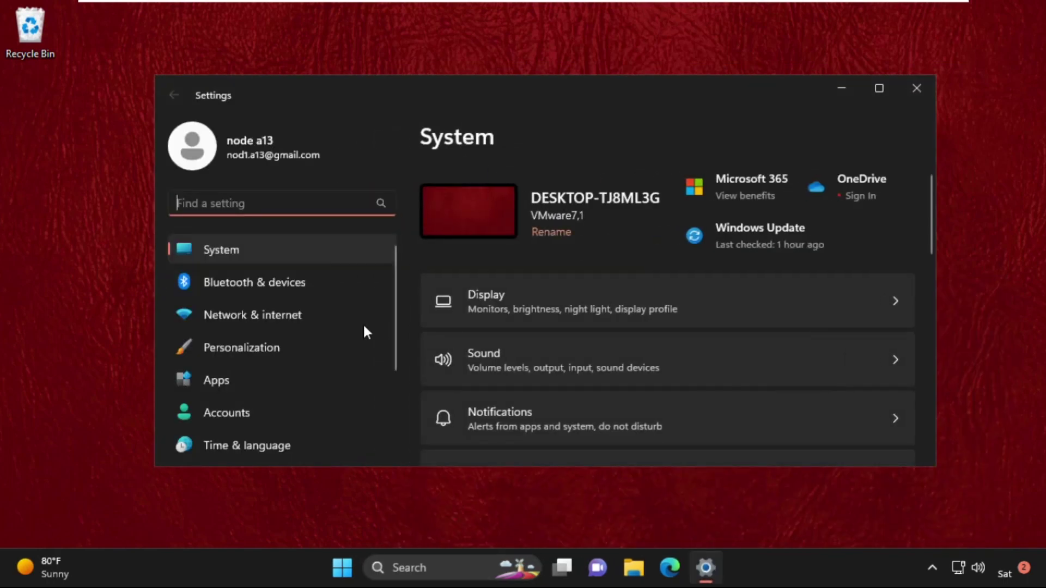
scroll(329, 349, "down", 3)
scroll(478, 361, "down", 5)
scroll(481, 363, "down", 8)
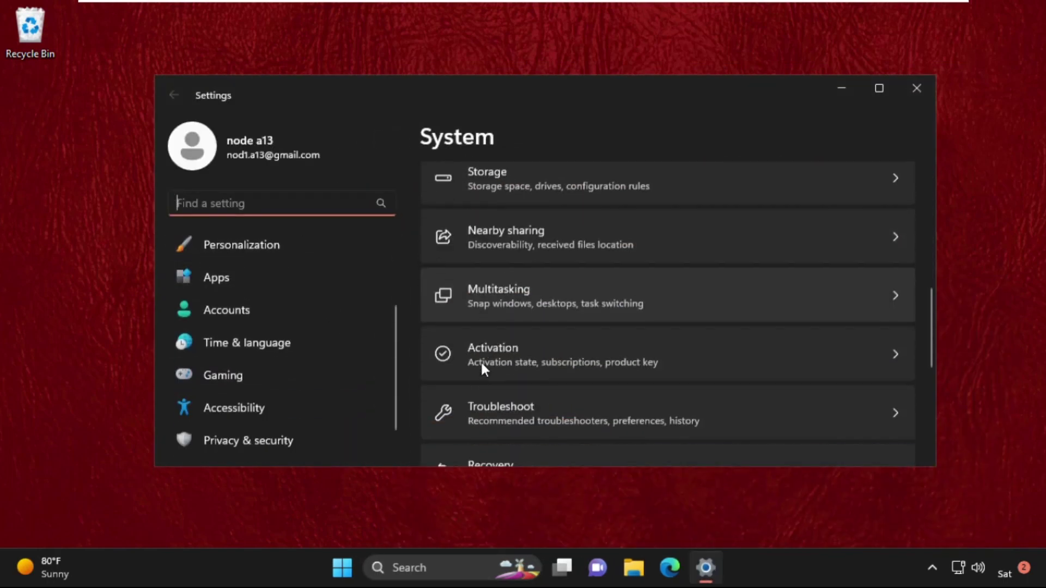
scroll(480, 361, "up", 3)
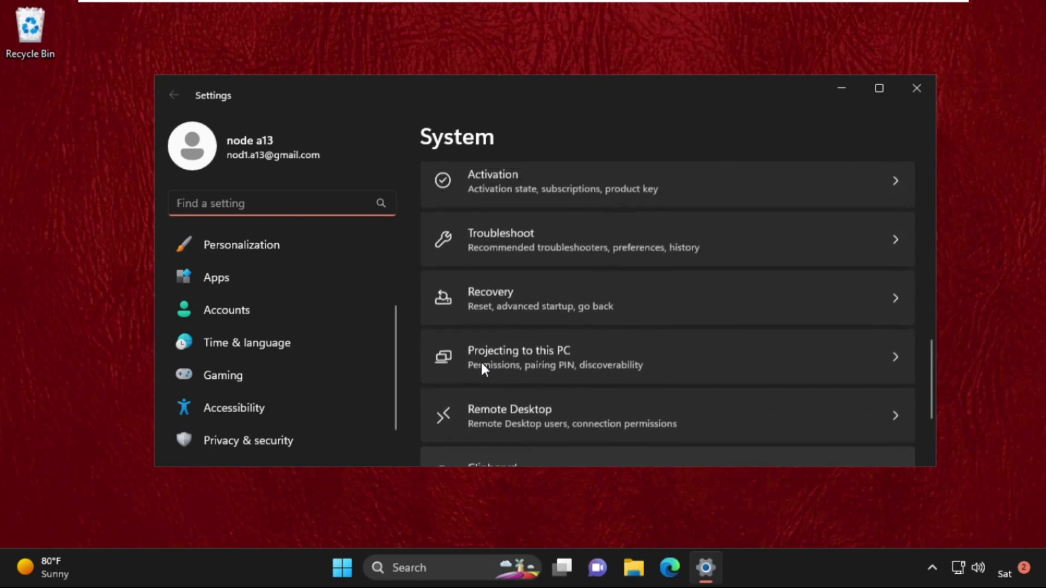
left_click(768, 250)
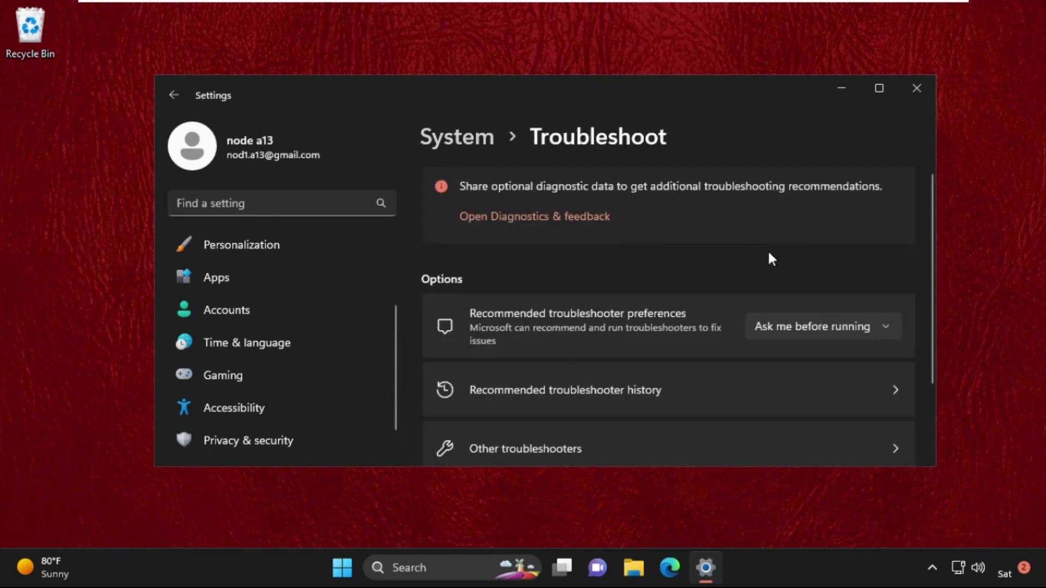
Step: Run the Windows Store Apps troubleshooter from Other troubleshooters and close its no-problem-found report
scroll(703, 289, "down", 2)
left_click(666, 349)
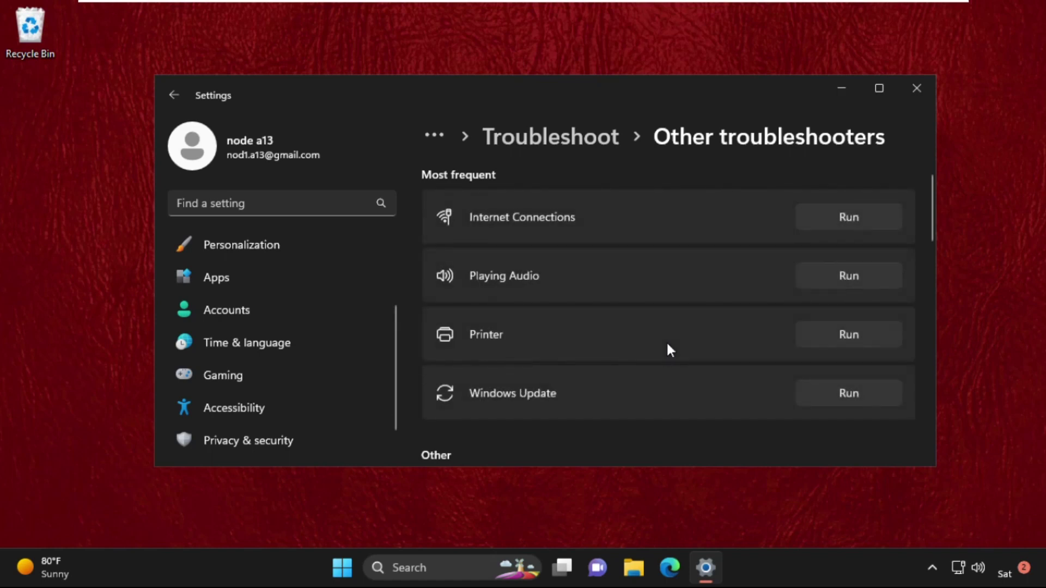
scroll(668, 345, "down", 5)
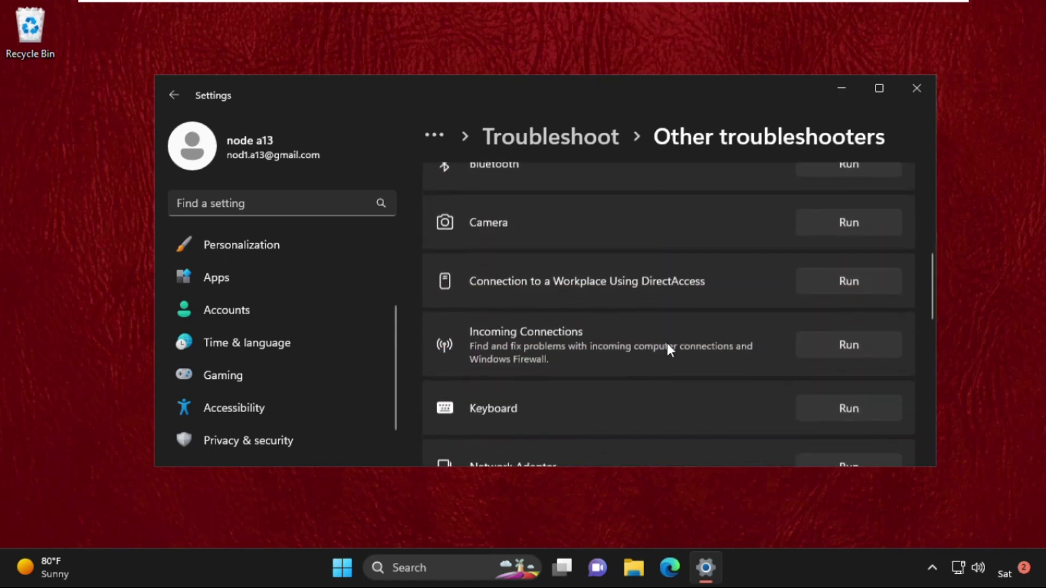
scroll(667, 343, "down", 8)
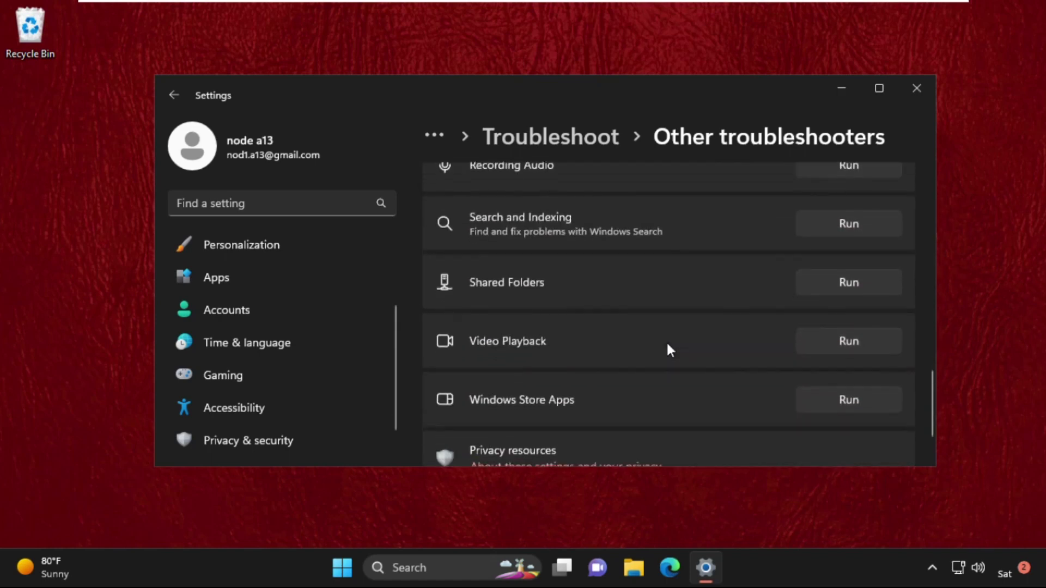
scroll(670, 349, "down", 2)
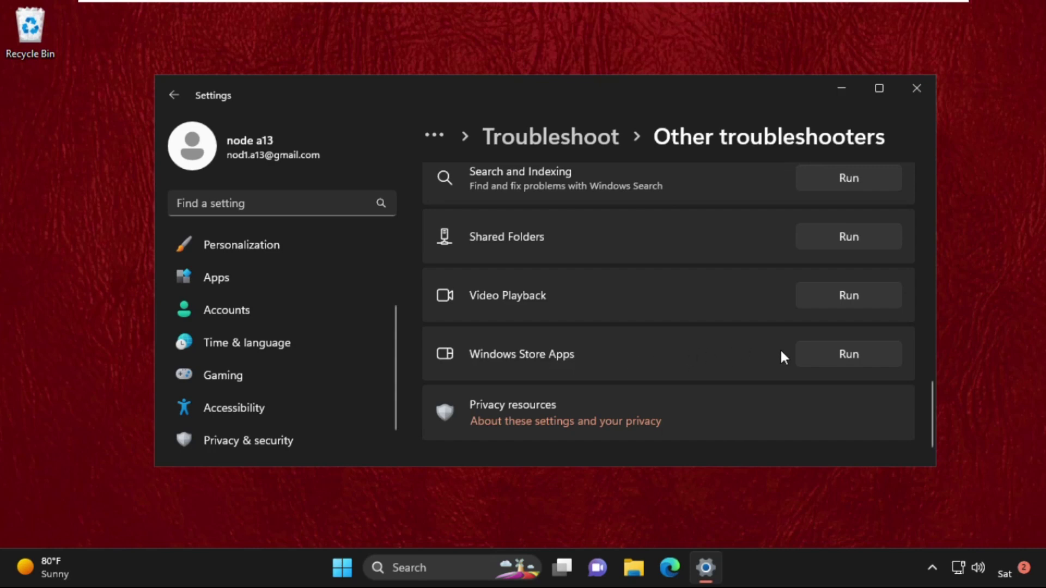
left_click(833, 353)
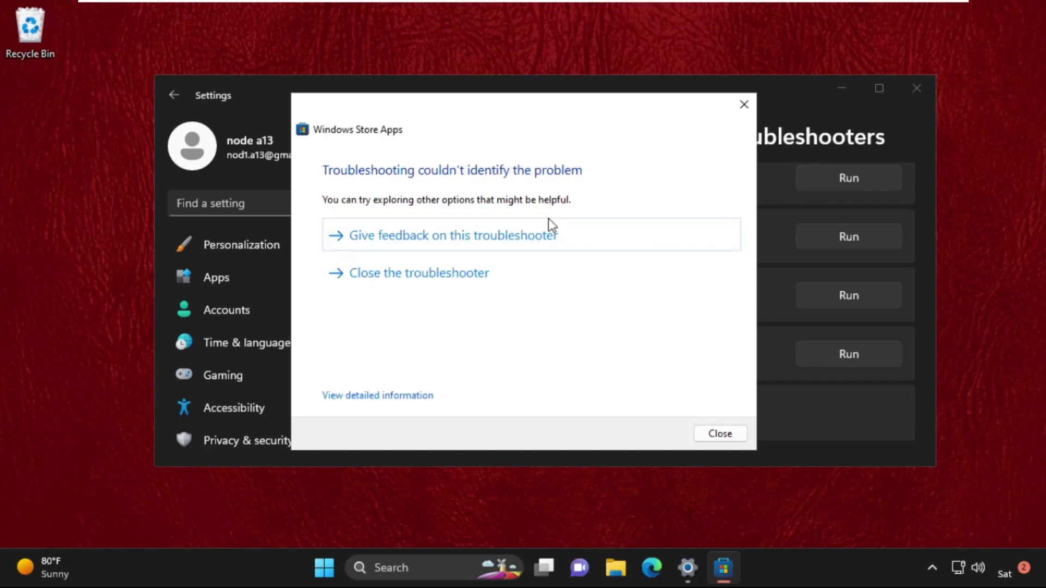
left_click(726, 434)
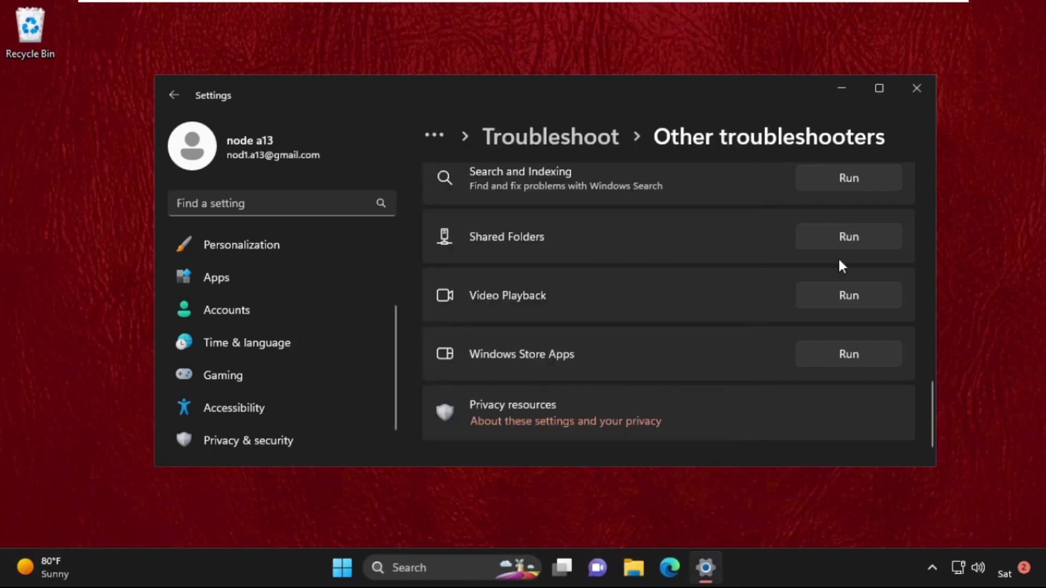
Step: Close Settings and run wsreset from Windows Search to reset the Store cache
left_click(904, 93)
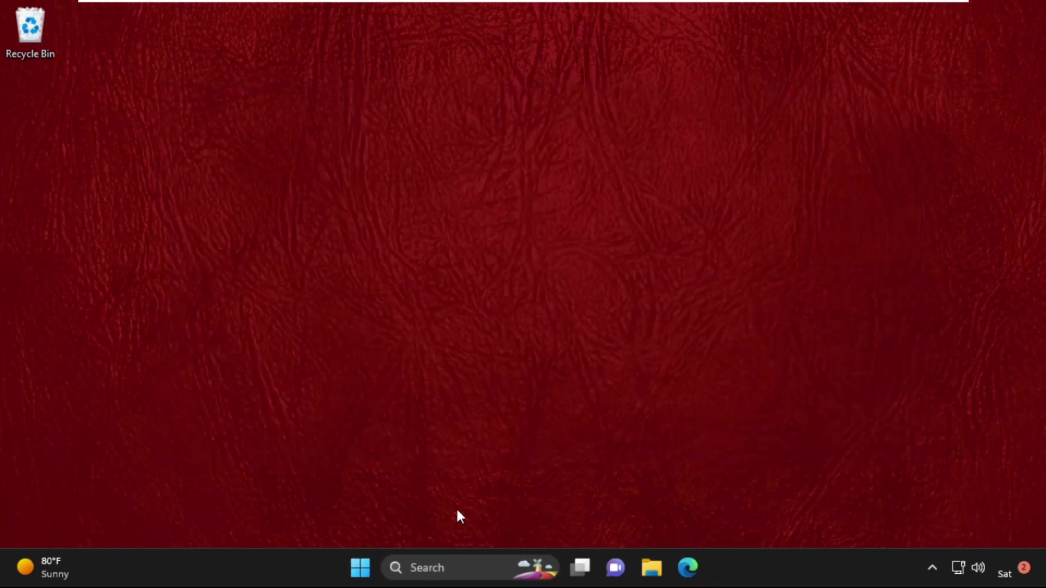
left_click(443, 567)
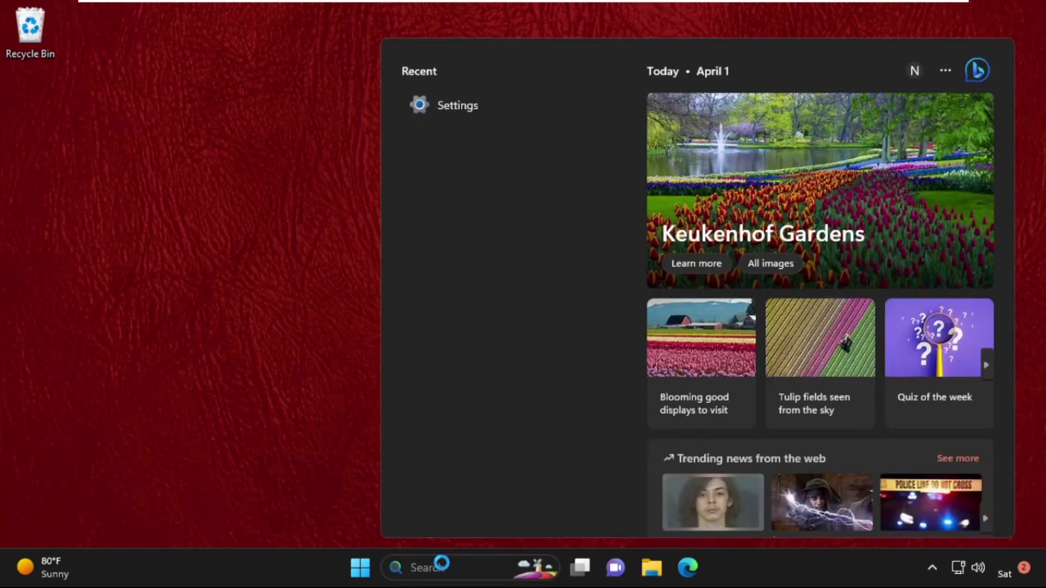
type("ws")
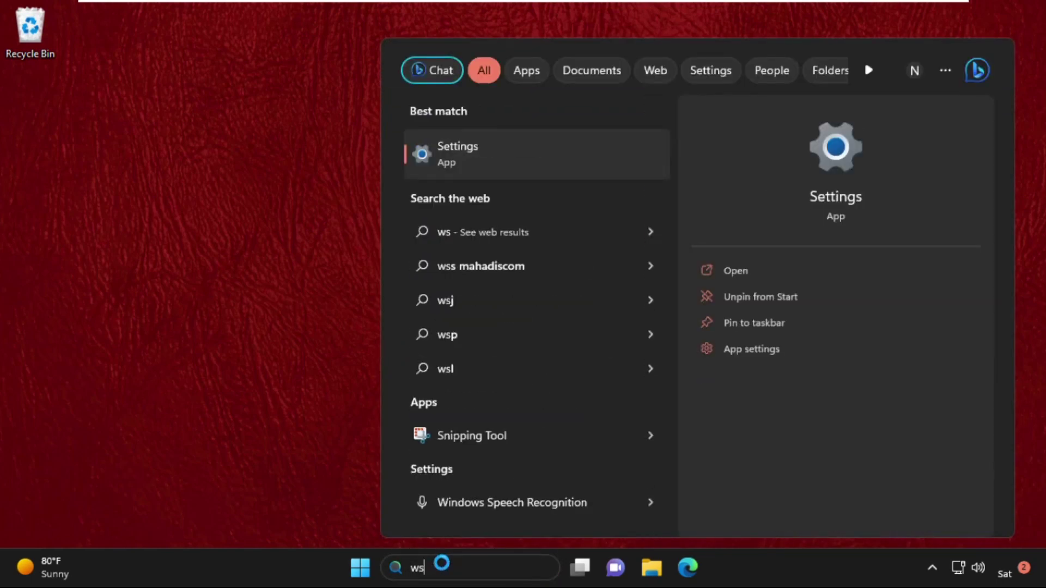
type("res")
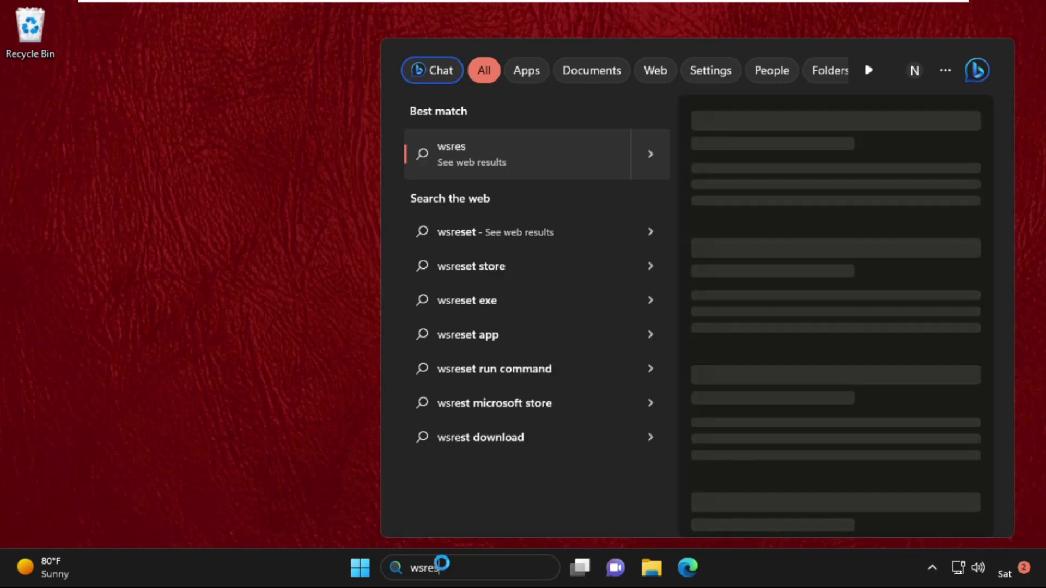
type("et")
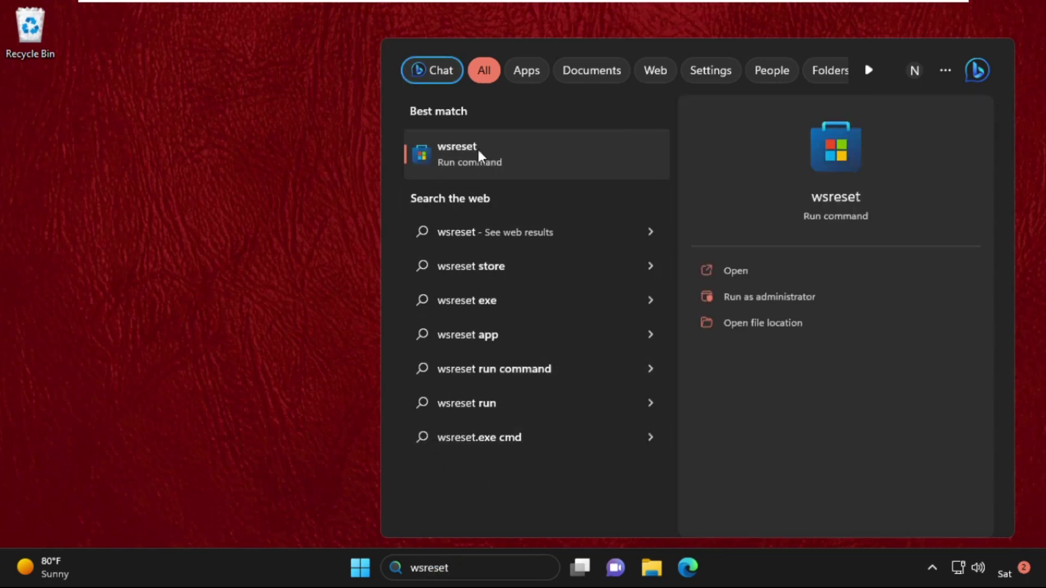
left_click(479, 153)
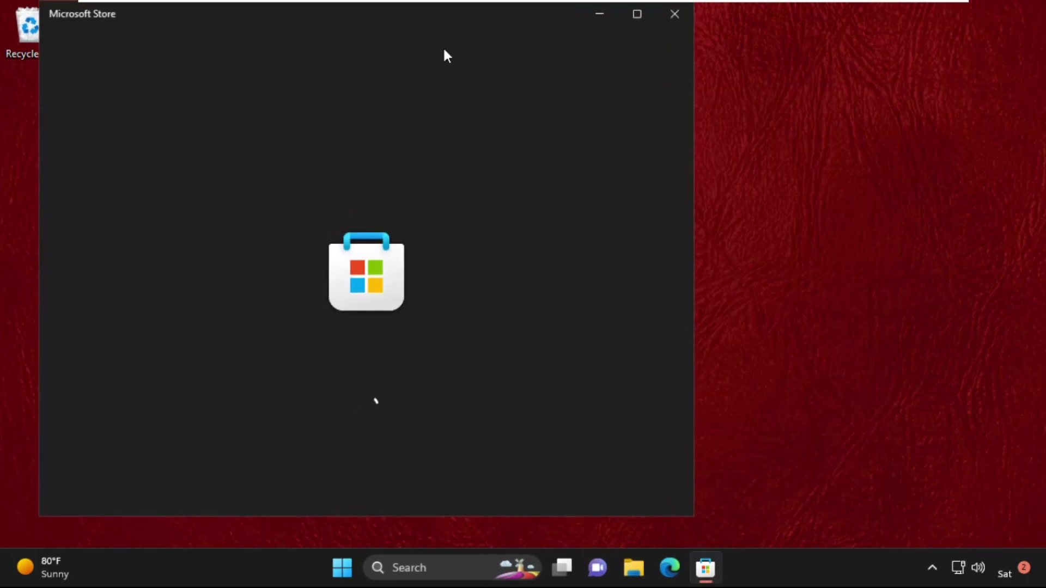
Step: Let the reset Microsoft Store load its Home page, then close it
left_click_drag(425, 25, 615, 50)
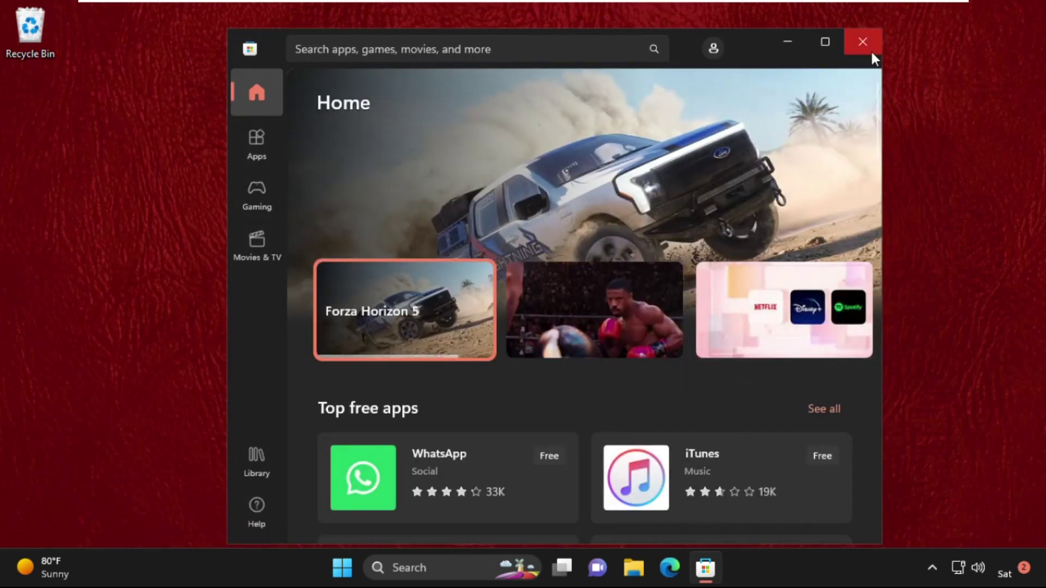
left_click(865, 43)
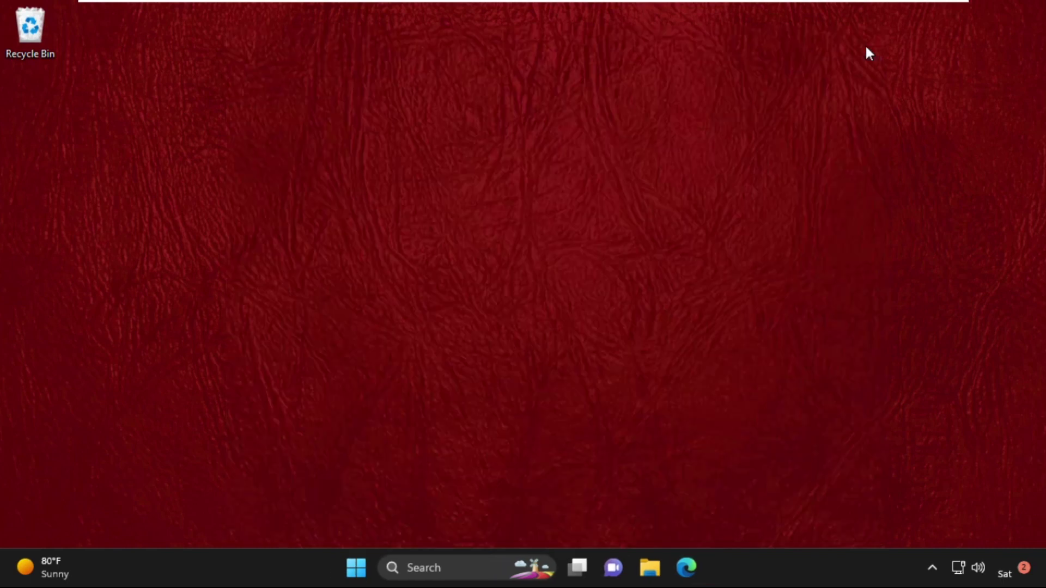
left_click(444, 568)
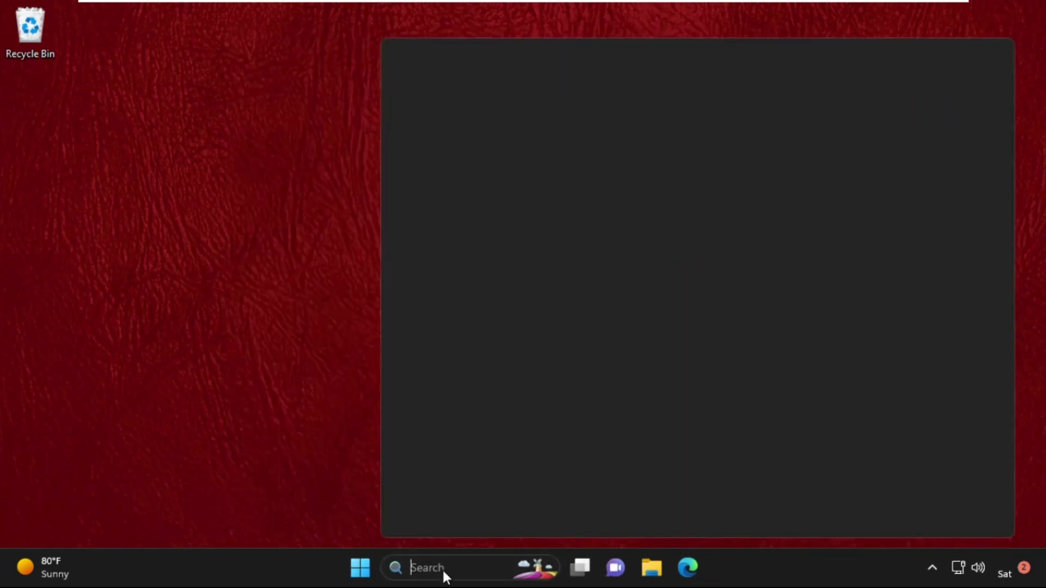
Step: Launch Command Prompt as administrator from a 'cmd' search, approving the UAC prompt
type("cmd")
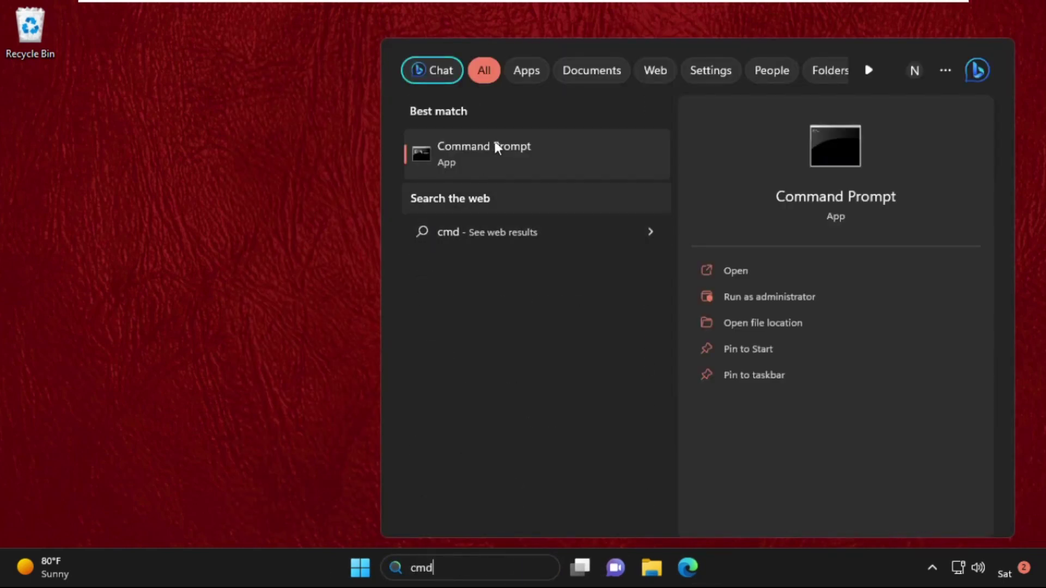
right_click(477, 161)
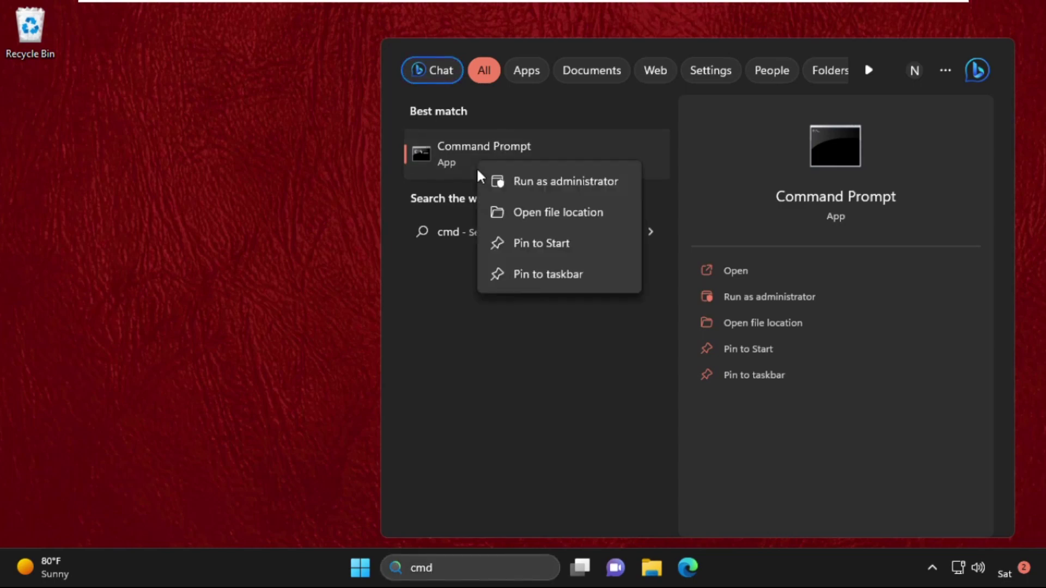
left_click(512, 176)
left_click(471, 416)
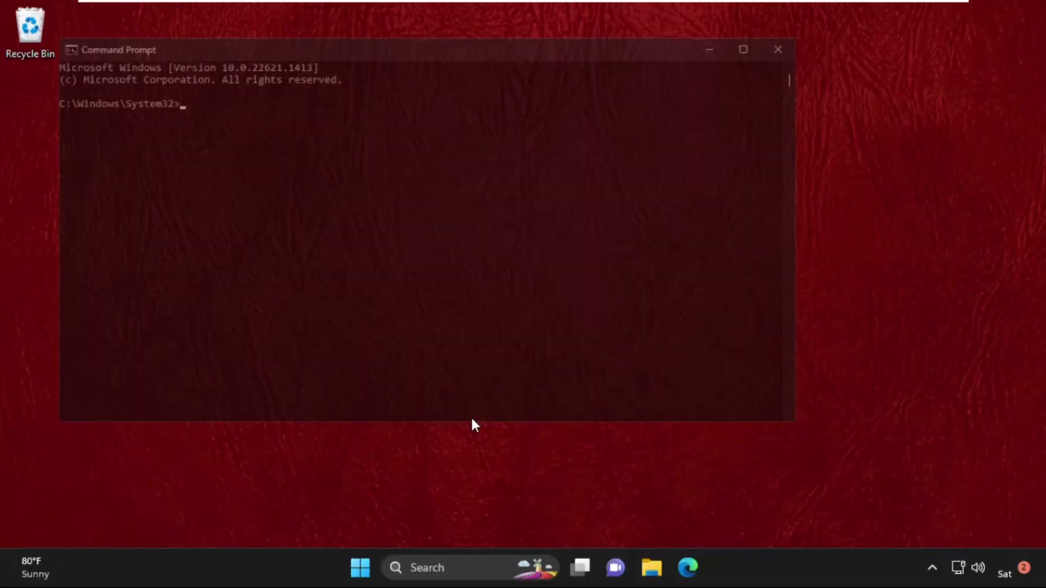
left_click_drag(382, 47, 515, 93)
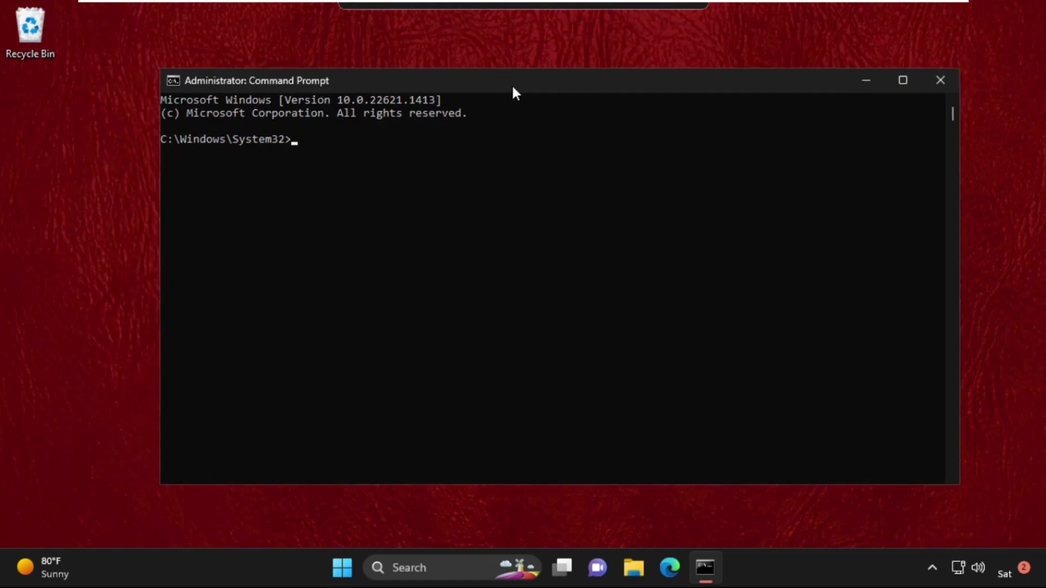
Step: Run sfc /scannow so it finds and repairs corrupt system files
type("sfc")
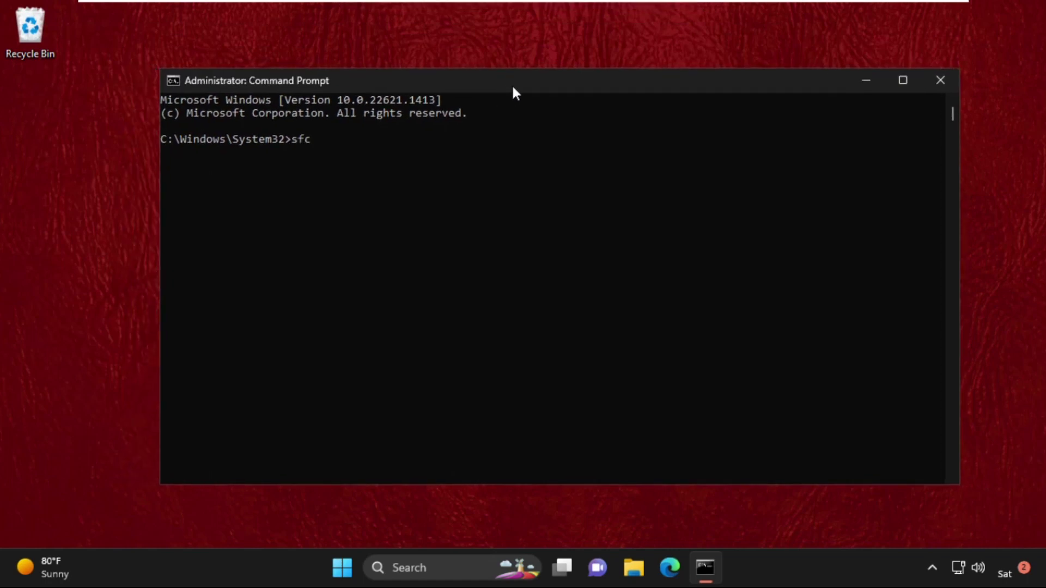
type(" /scannow")
key("Return")
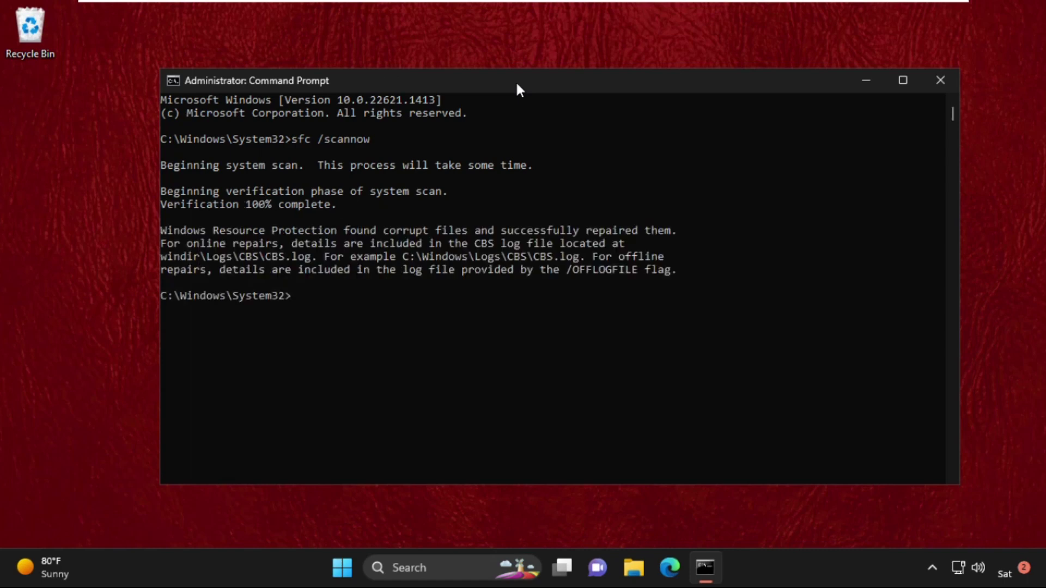
type("dism /online /clean")
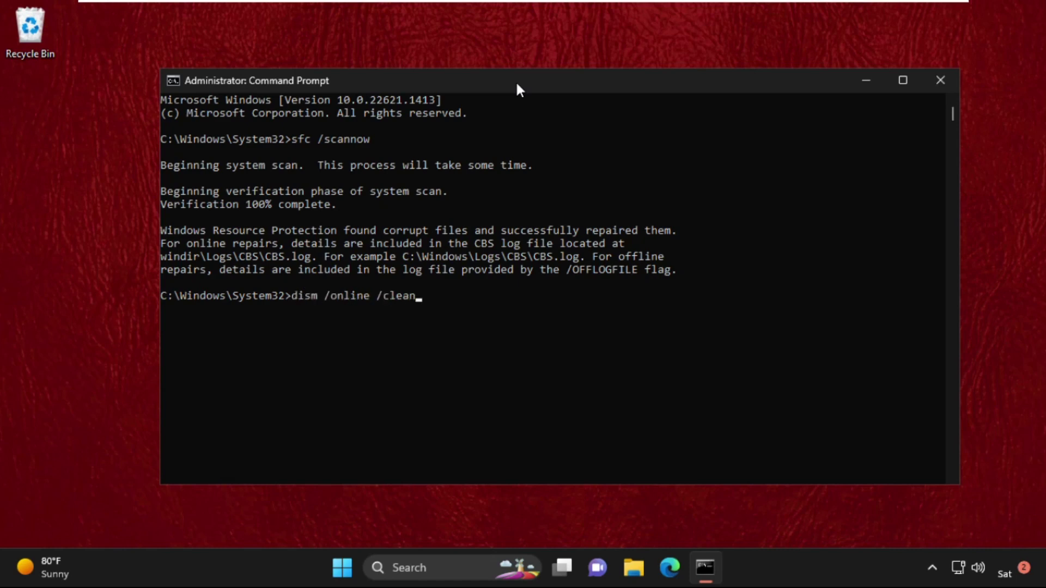
type("up-image /checkhealth")
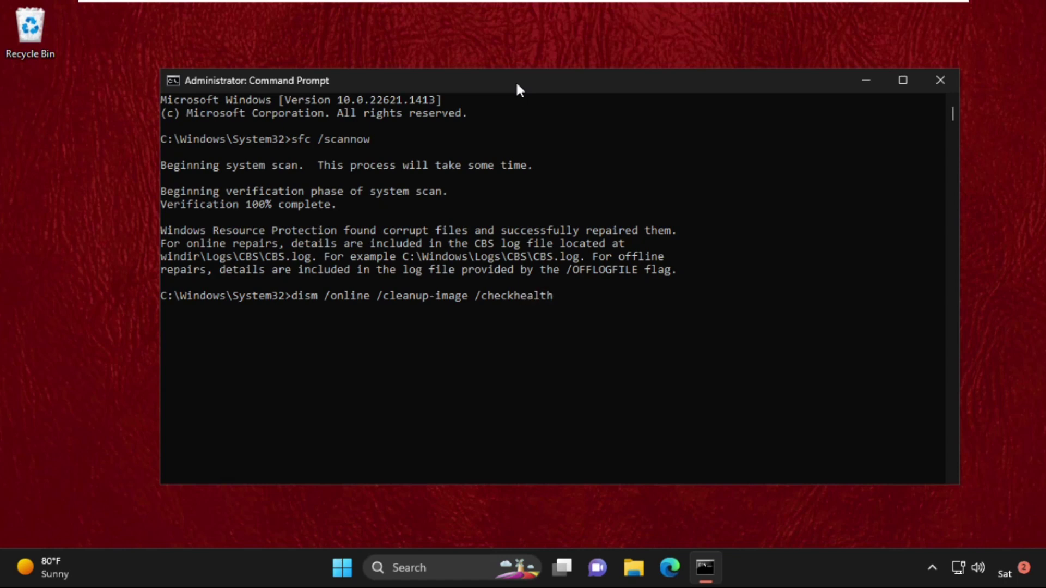
Step: Execute dism /online /cleanup-image /checkhealth and confirm no component store corruption is reported
key("Return")
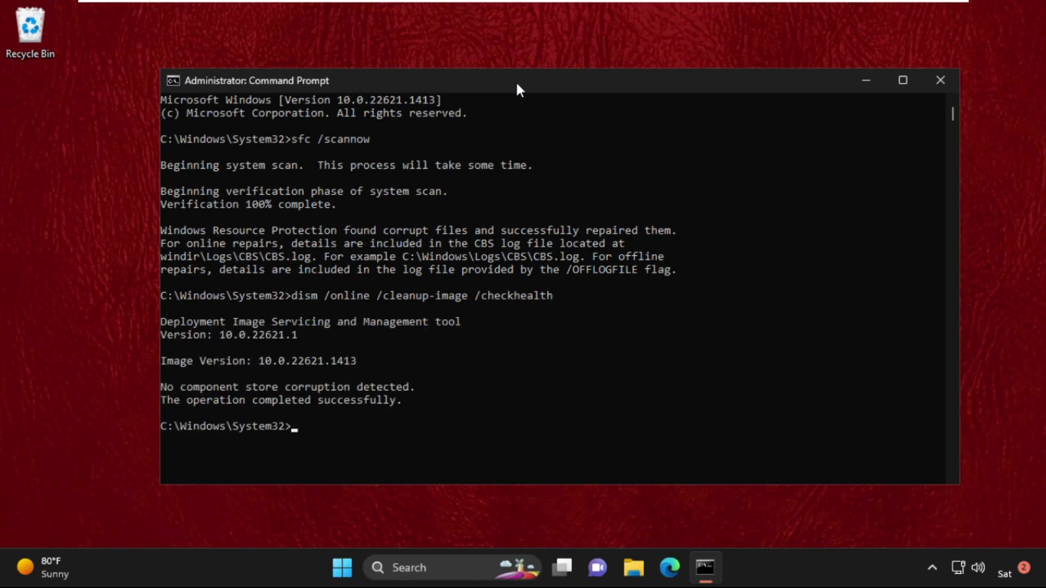
scroll(495, 279, "down", 5)
scroll(498, 283, "up", 1)
Step: Run dism /online /cleanup-image /restorehealth until it completes successfully at 100%
type("d")
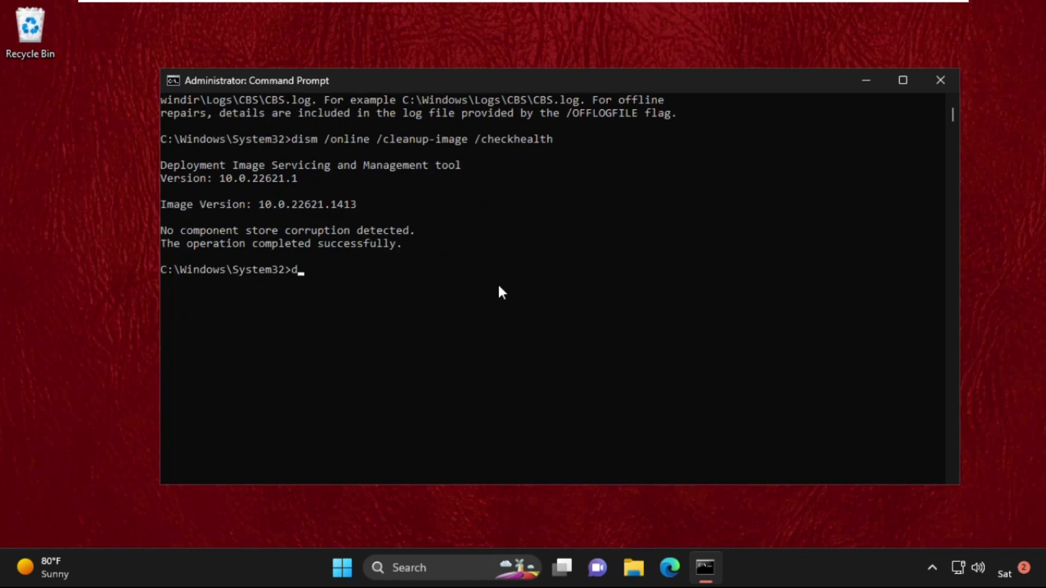
type("ism /online /cleanup-i")
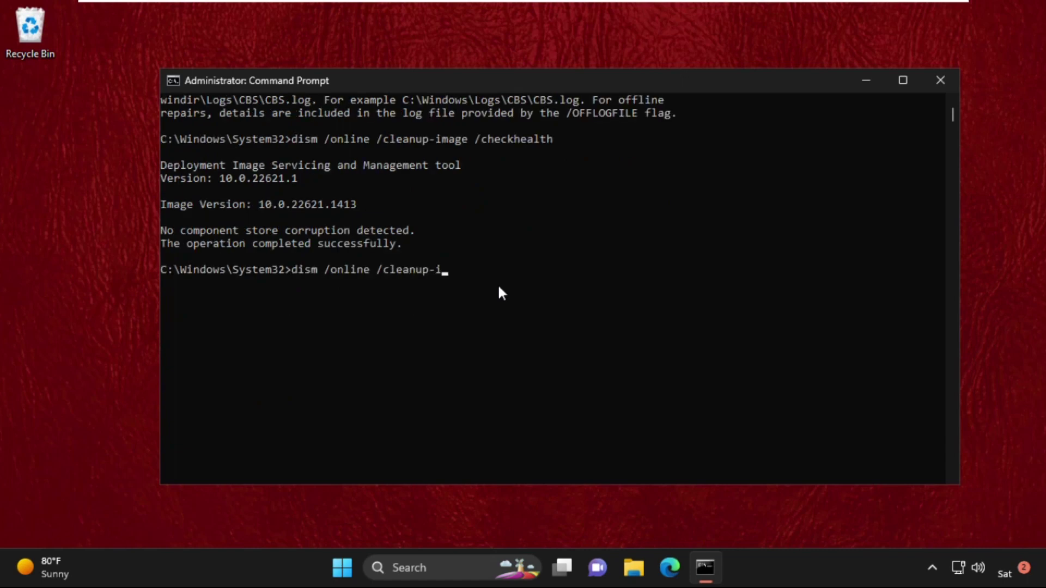
type("mage /restorehealth")
key("Return")
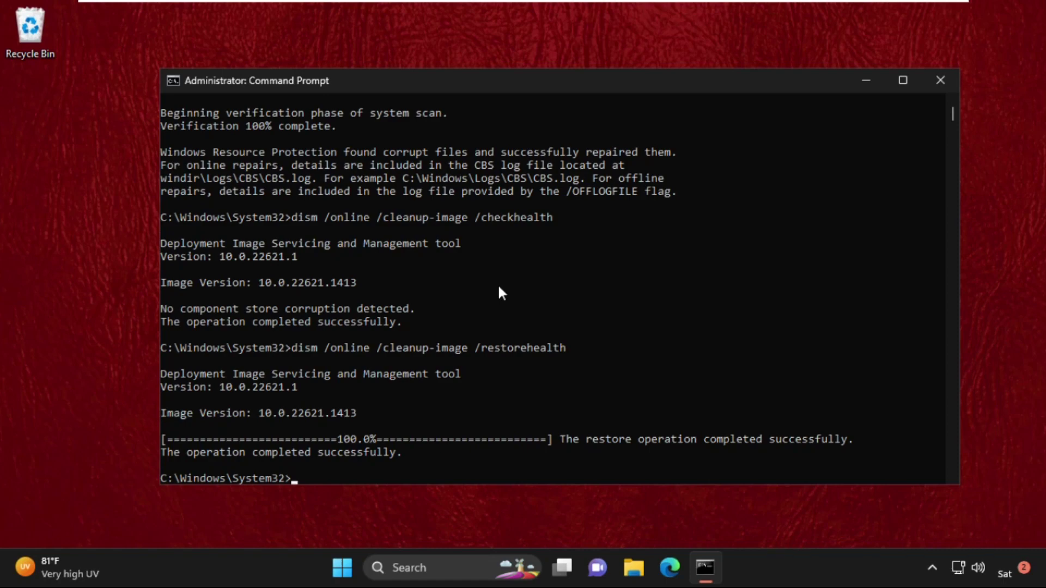
scroll(502, 293, "down", 7)
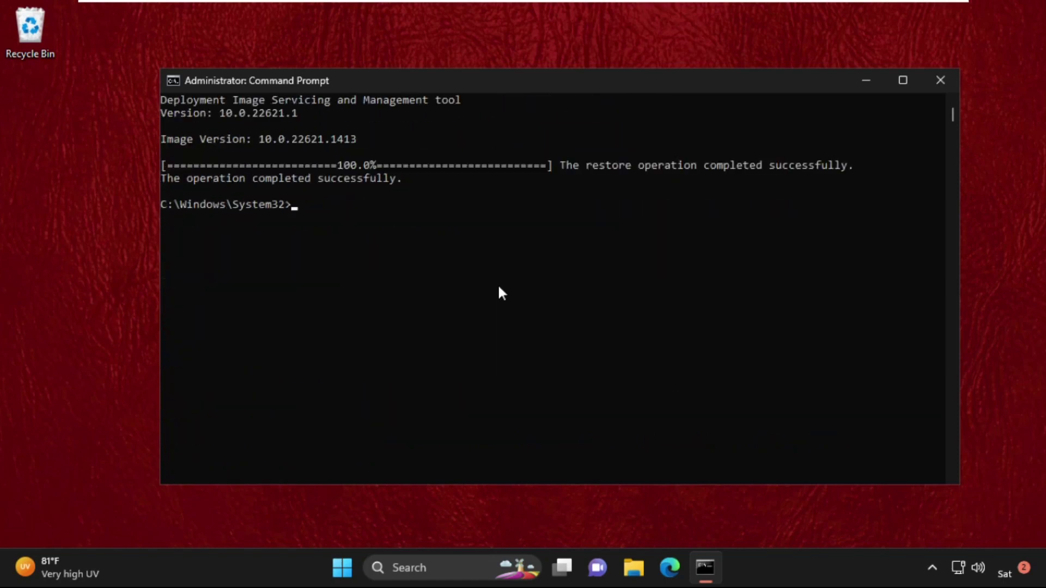
type("dism /online /cl")
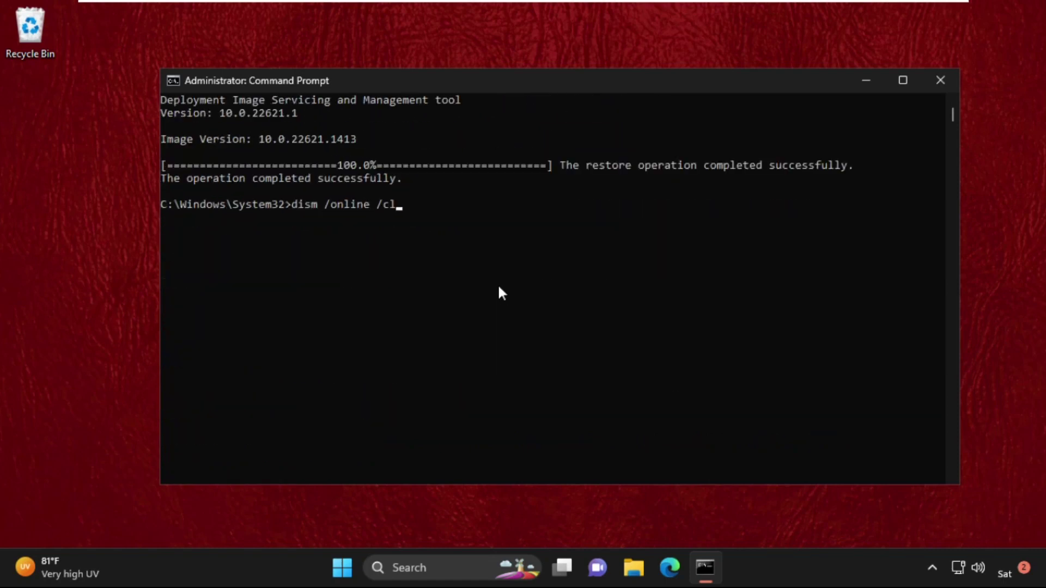
type("eanup-image /res")
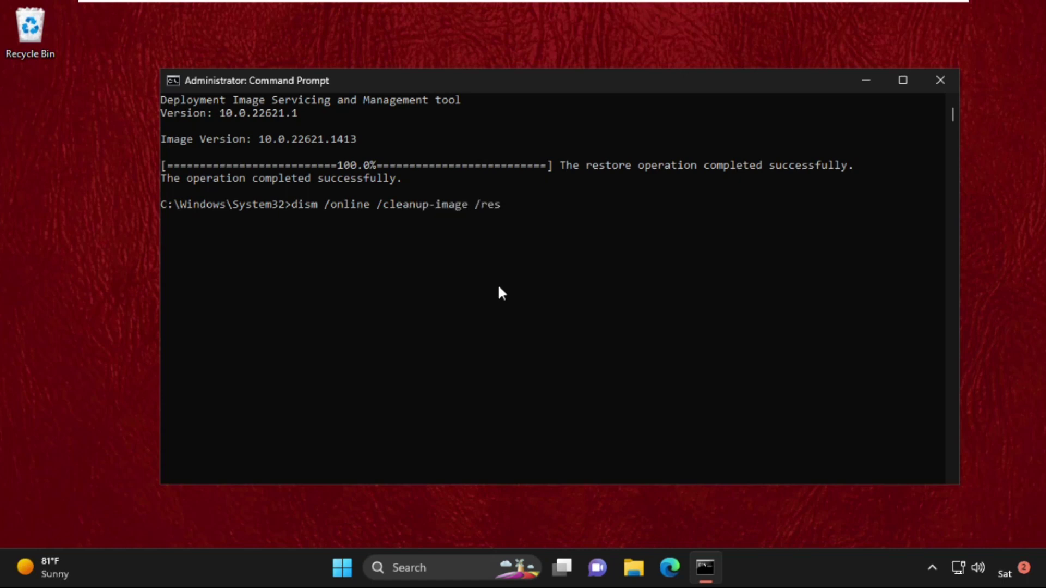
Step: Run dism /online /cleanup-image /scanhealth, confirm no corruption, then exit Command Prompt
key("BackSpace")
key("BackSpace")
key("BackSpace")
type("scanhealth")
key("Return")
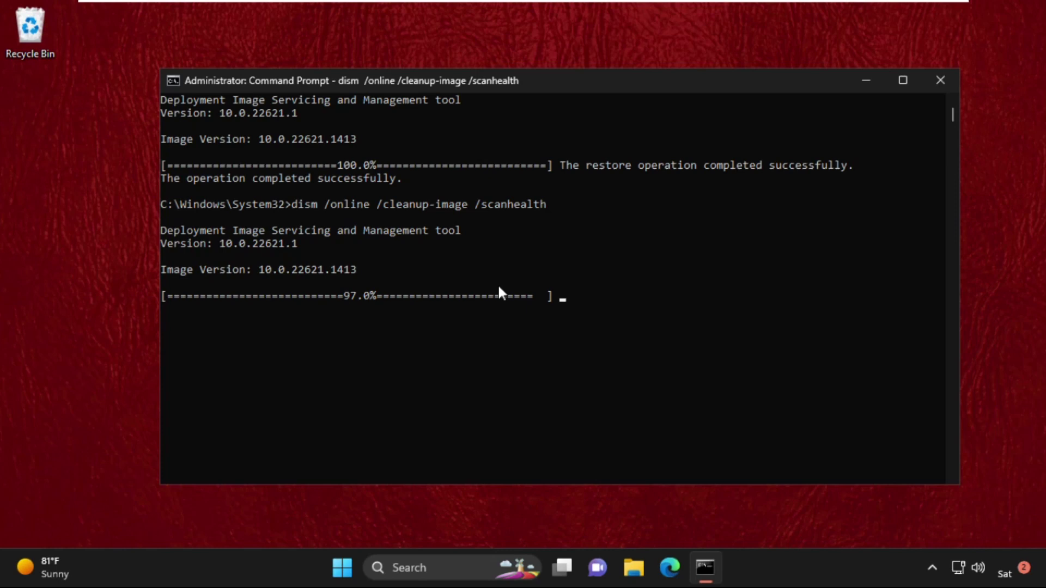
scroll(473, 406, "down", 7)
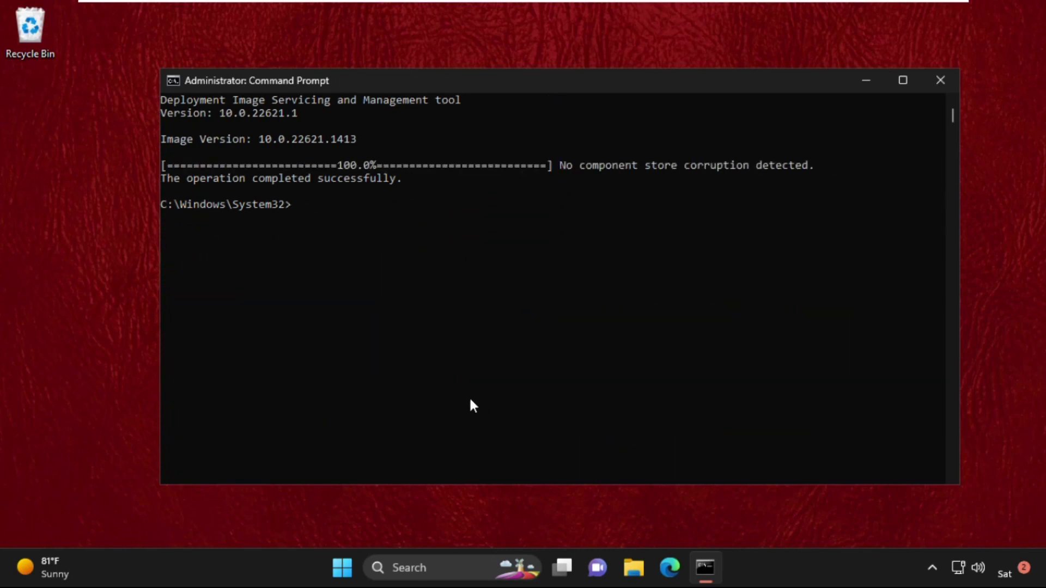
type("it")
key("Return")
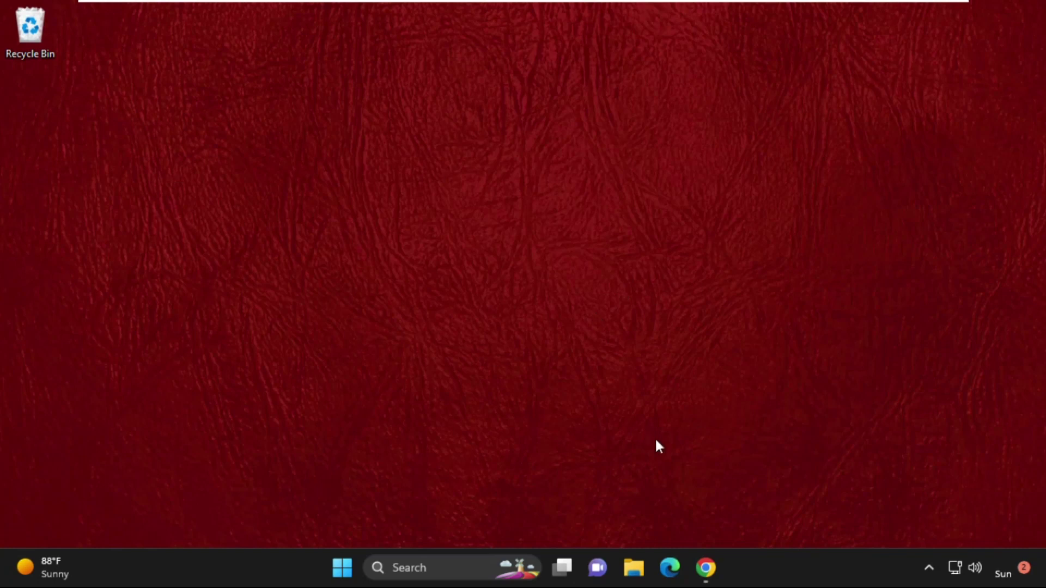
Step: Return to the hows.tech form in Chrome and step through the Full Name and email fields
left_click(714, 578)
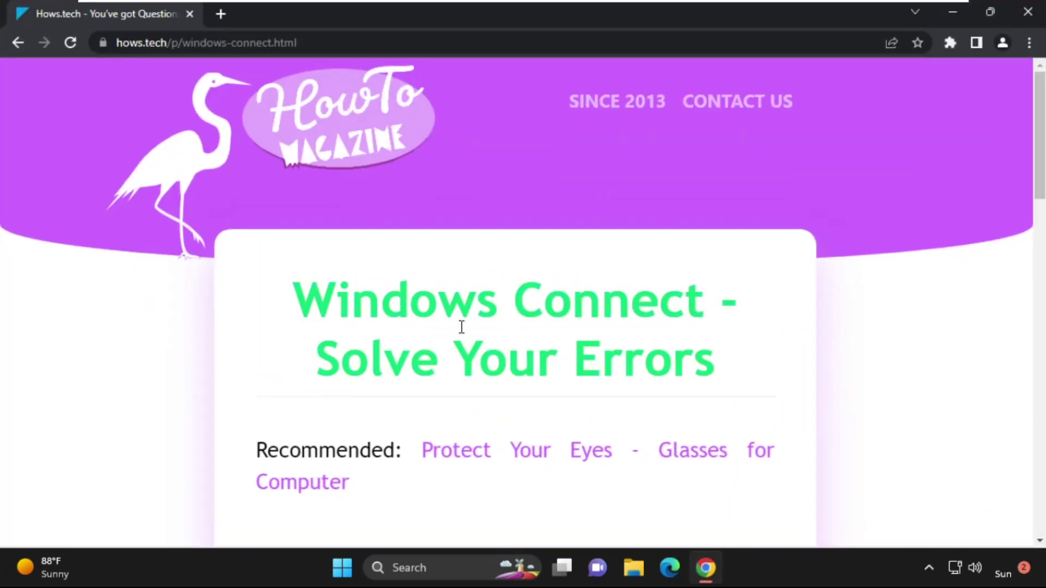
scroll(476, 270, "down", 3)
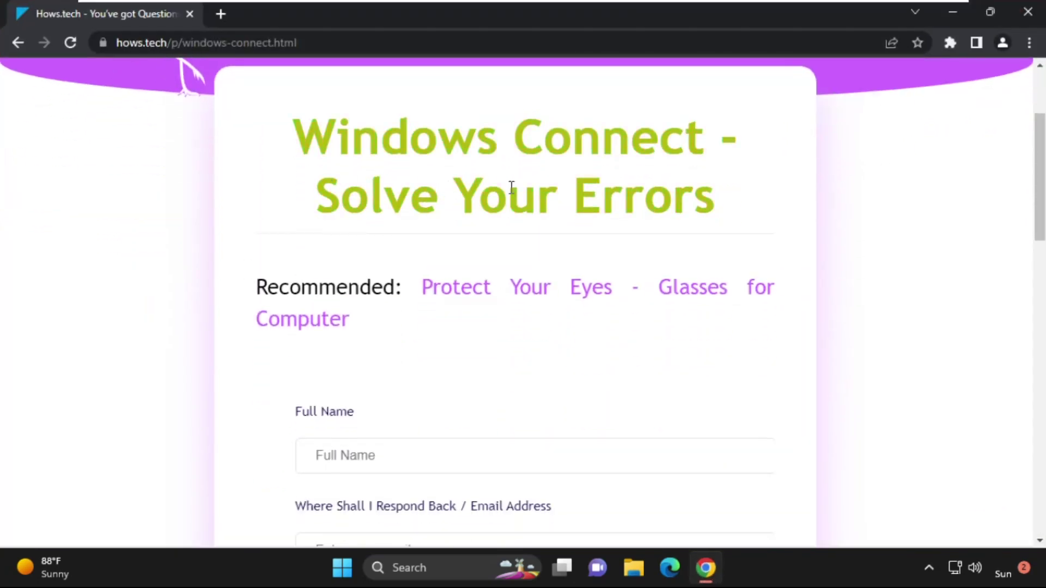
scroll(512, 187, "down", 3)
left_click(358, 285)
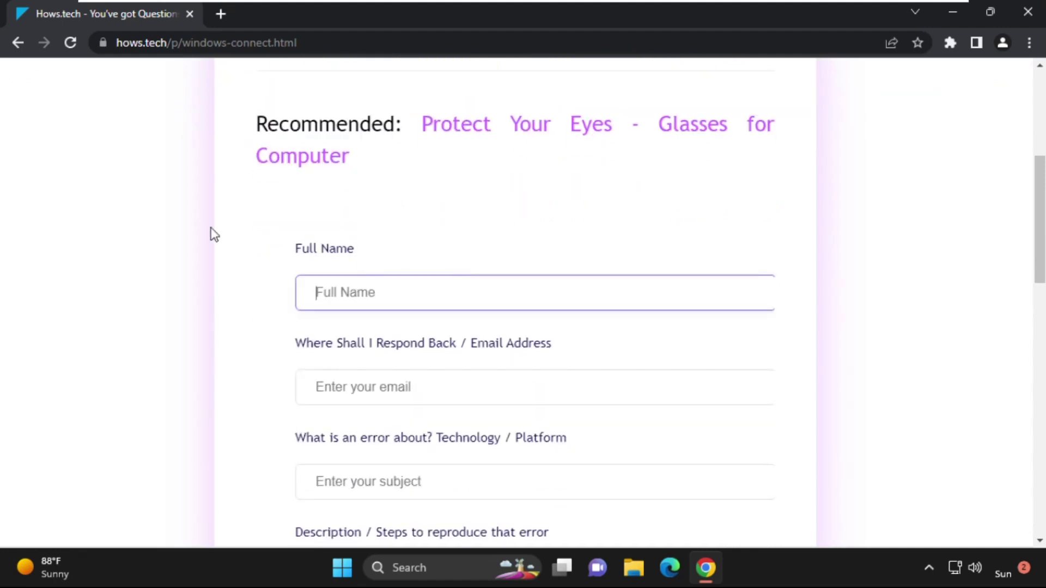
scroll(379, 327, "down", 1)
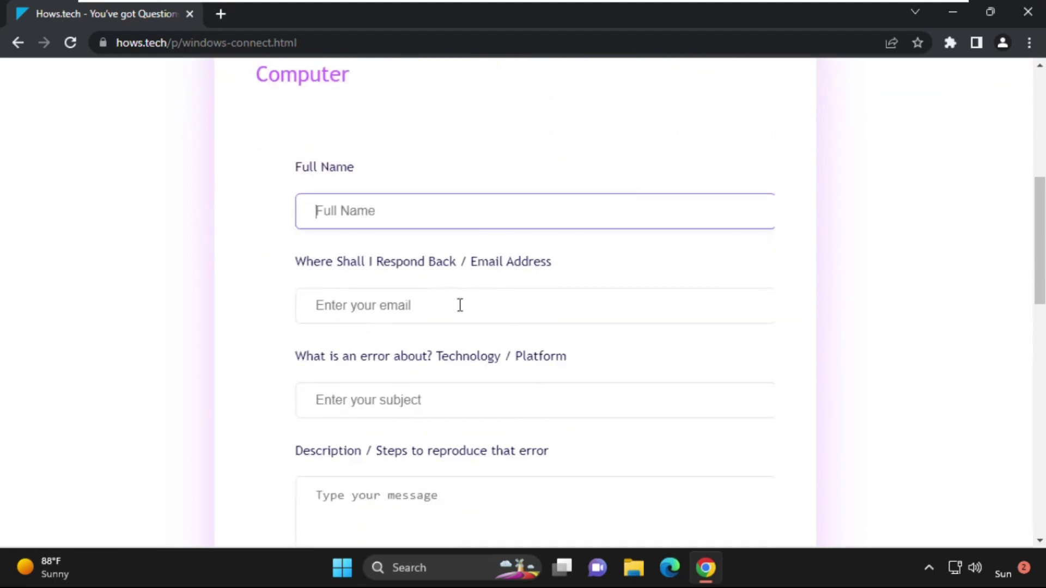
left_click(463, 310)
scroll(399, 302, "down", 1)
Step: Review the subject and description fields, then cancel the file picker without attaching anything
left_click(334, 318)
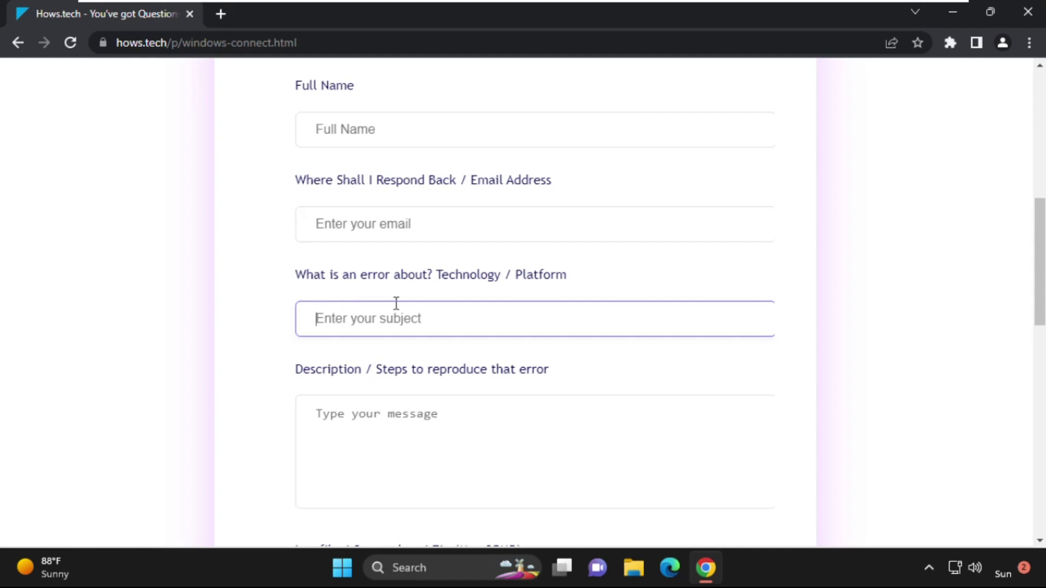
left_click_drag(306, 277, 418, 308)
scroll(417, 316, "down", 1)
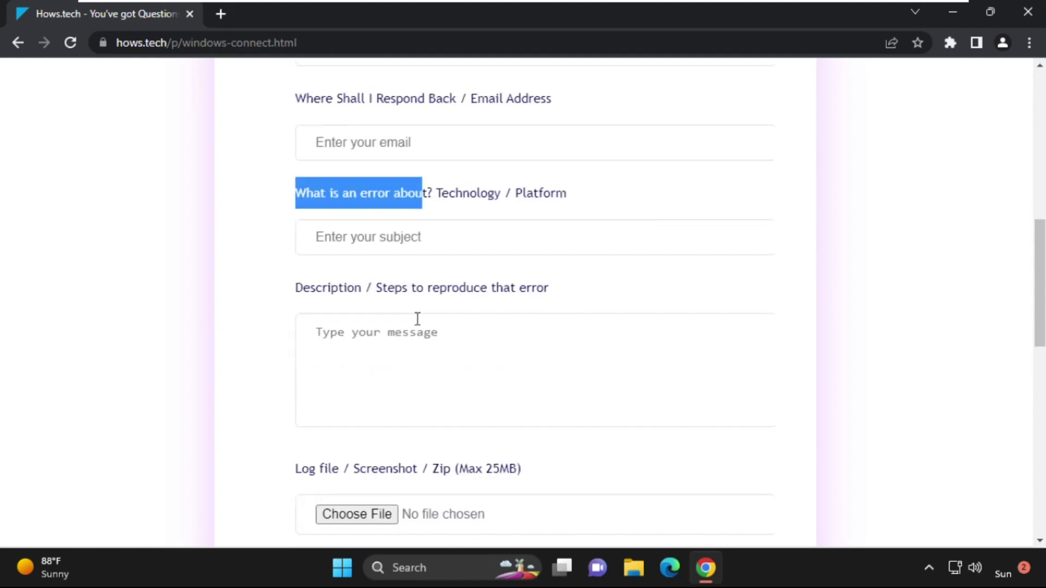
left_click_drag(296, 294, 388, 331)
left_click(387, 331)
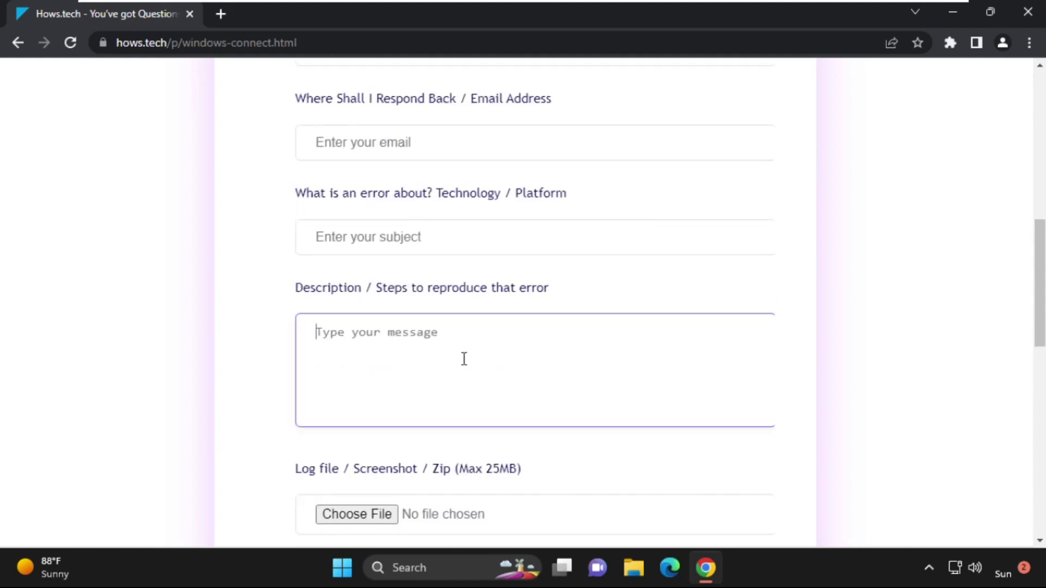
scroll(466, 358, "down", 2)
left_click(375, 347)
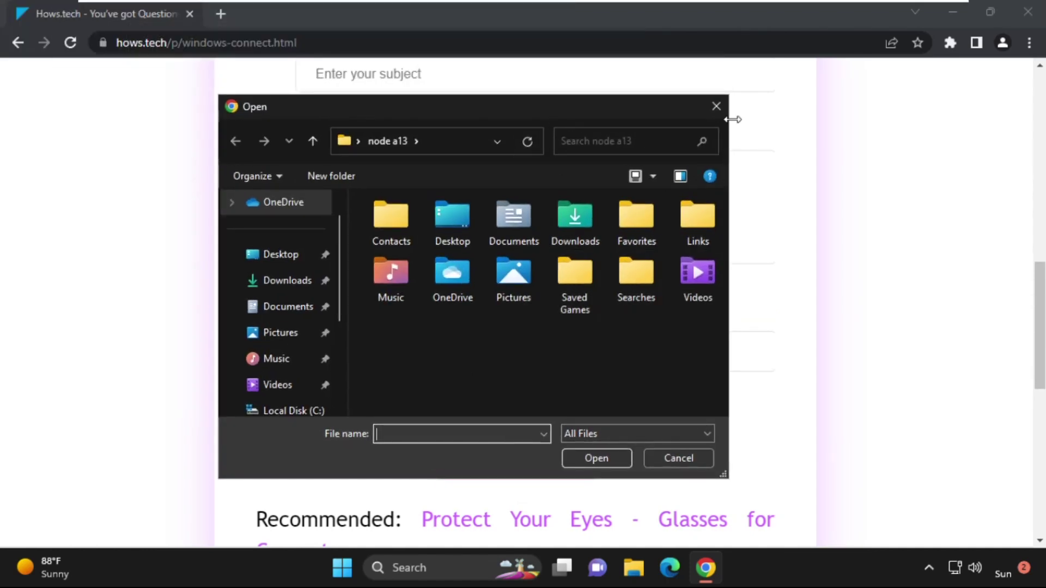
left_click(710, 111)
scroll(483, 376, "down", 3)
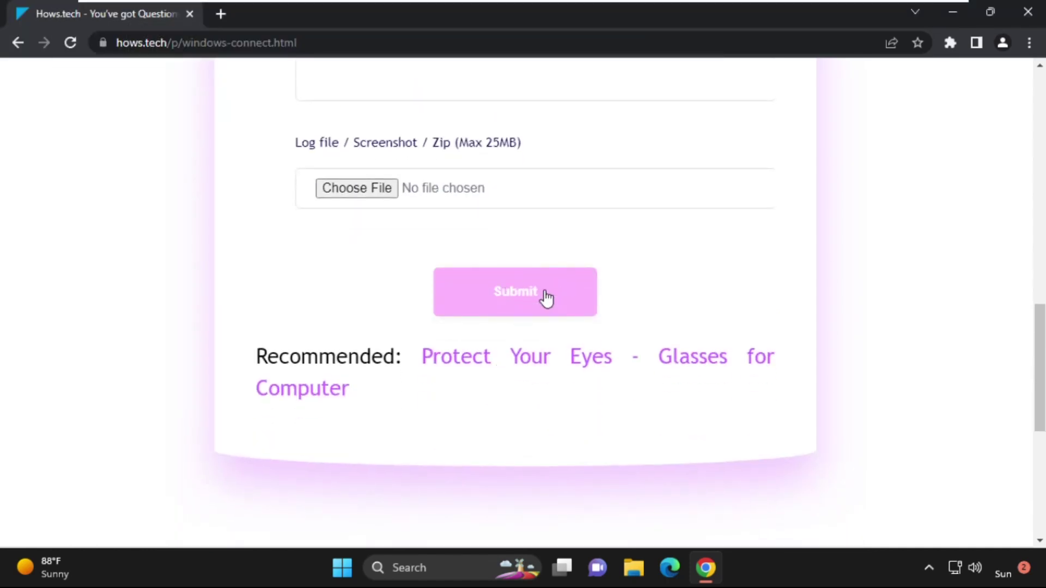